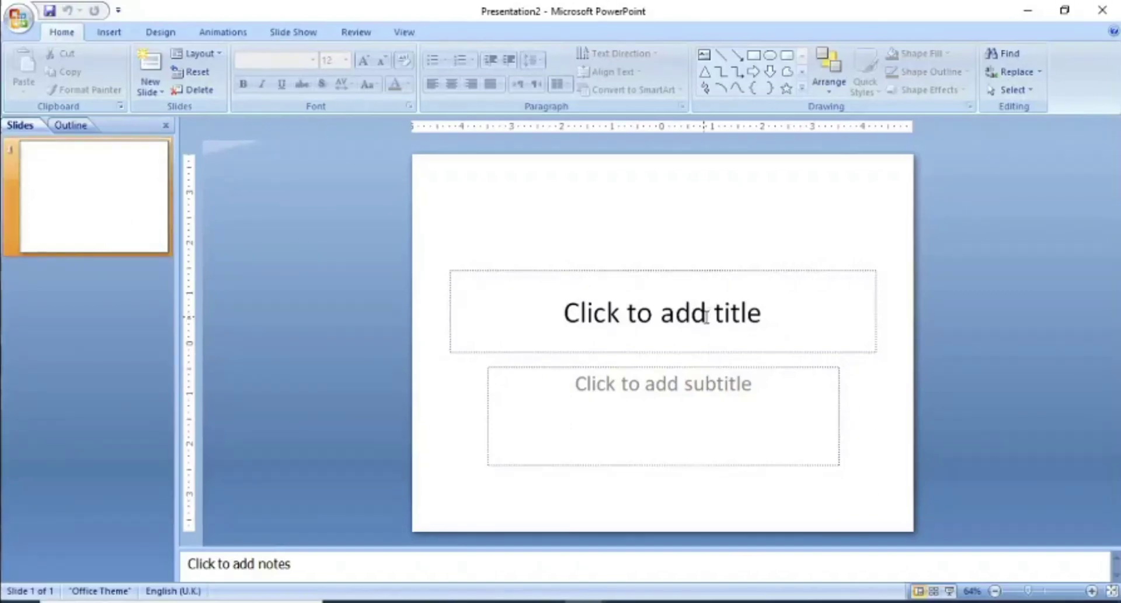
Type 'Computer' as the first slide's title and delete the empty subtitle placeholder
{"action": "left_click", "coordinate": [577, 312]}
{"action": "type", "text": "Compu"}
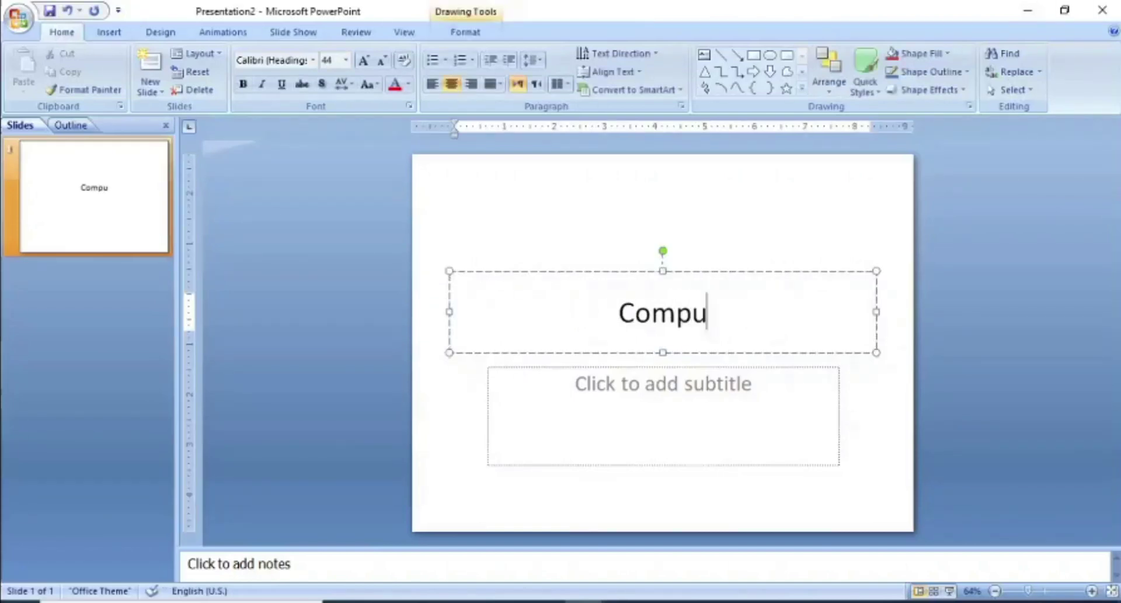
{"action": "type", "text": "ter"}
{"action": "left_click", "coordinate": [744, 395]}
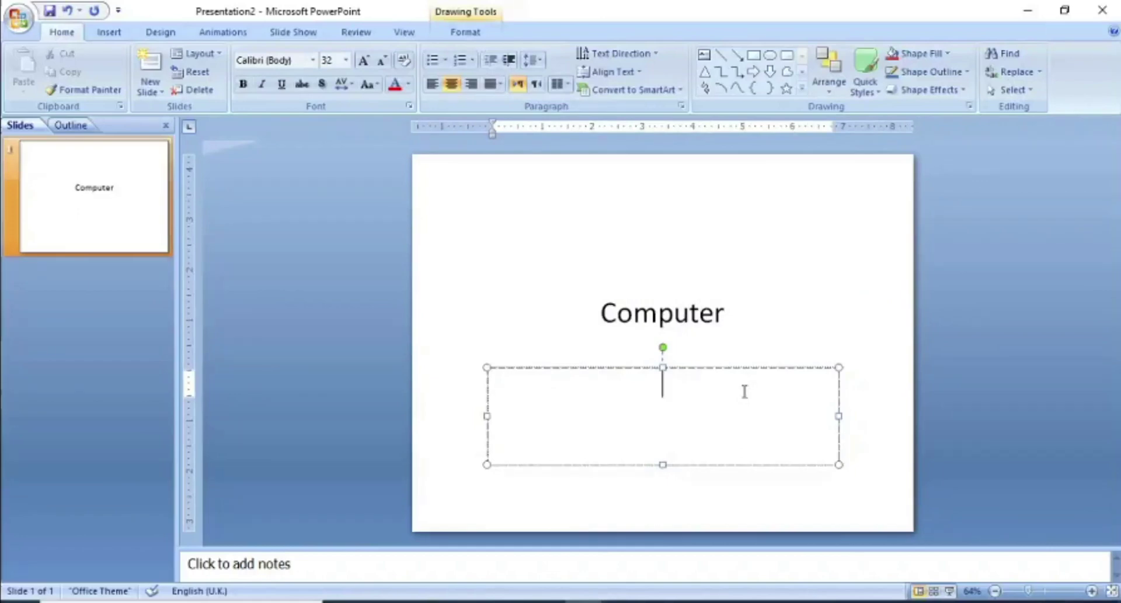
{"action": "left_click", "coordinate": [740, 368]}
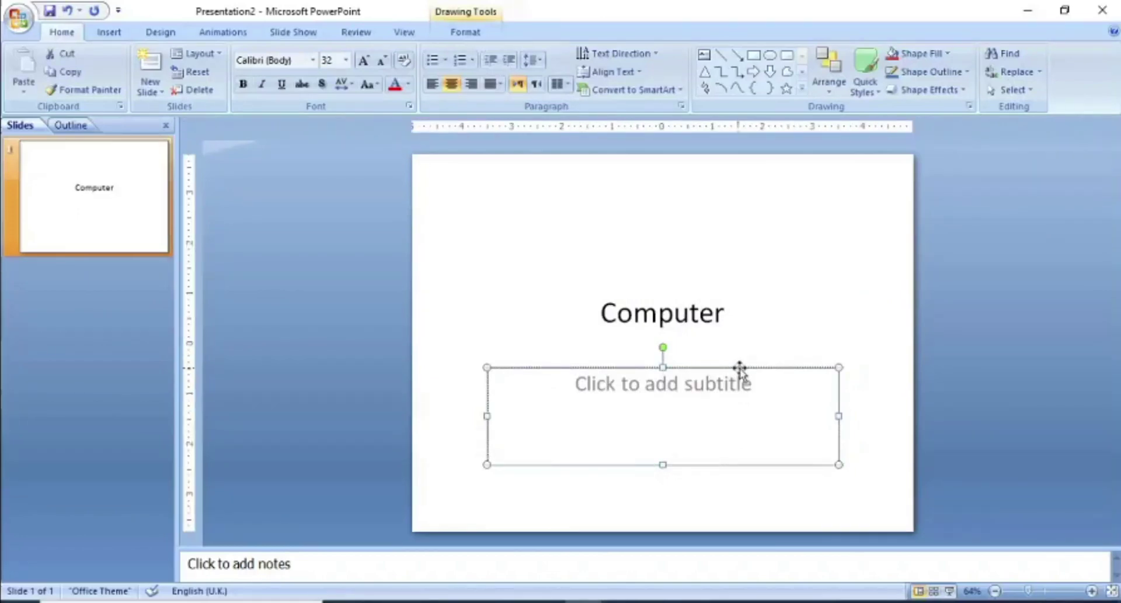
{"action": "key", "text": "Delete"}
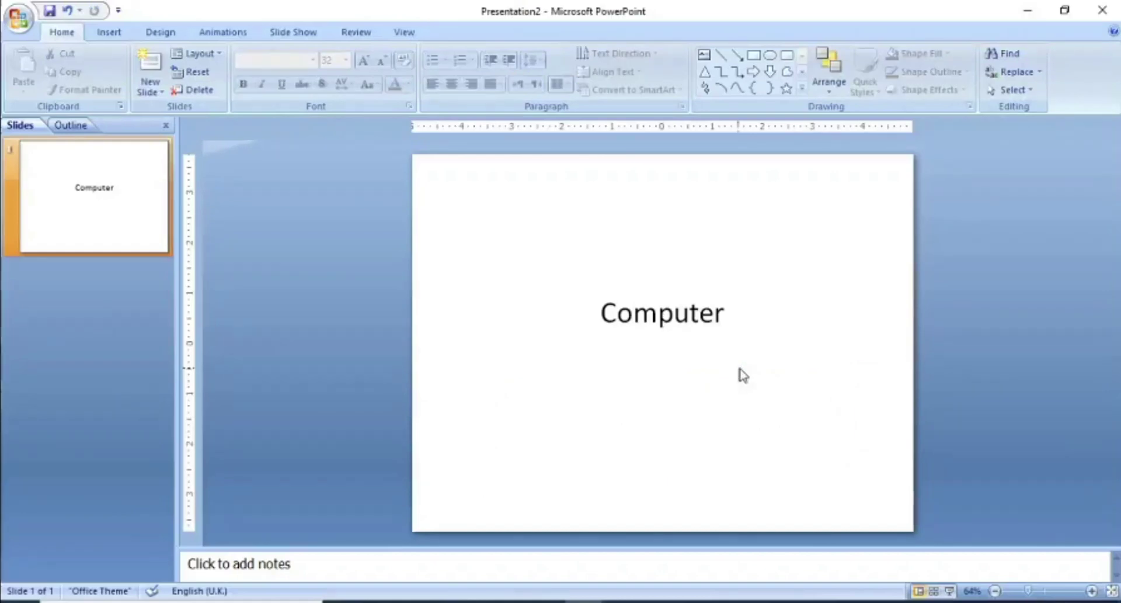
{"action": "left_click", "coordinate": [111, 35]}
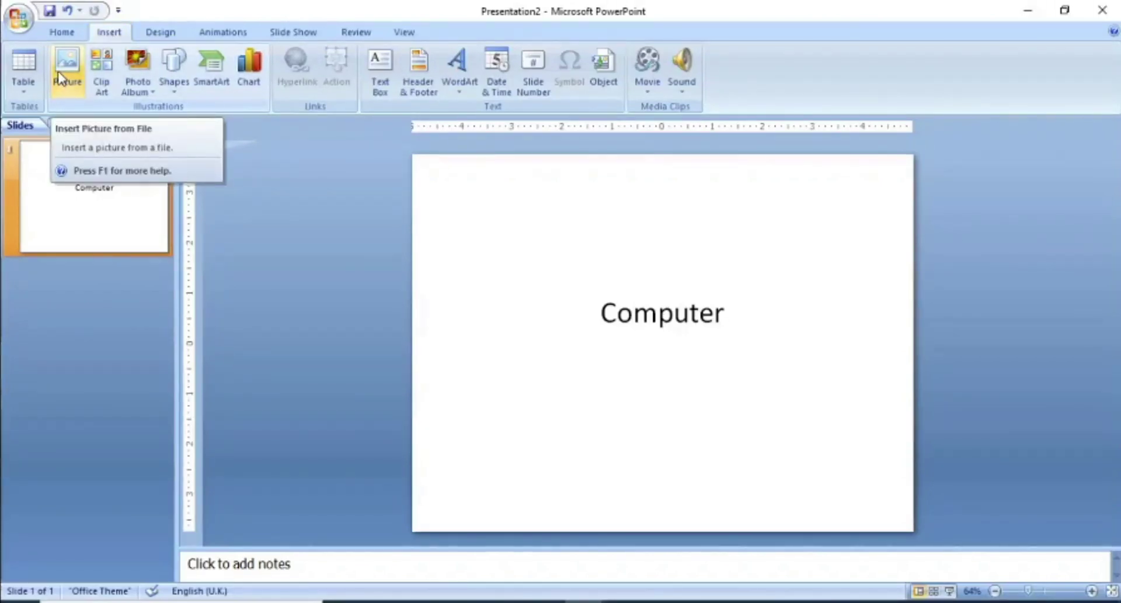
Search Clip Art for 'computer' and insert the computer-with-globe clip onto the slide
{"action": "left_click", "coordinate": [101, 70]}
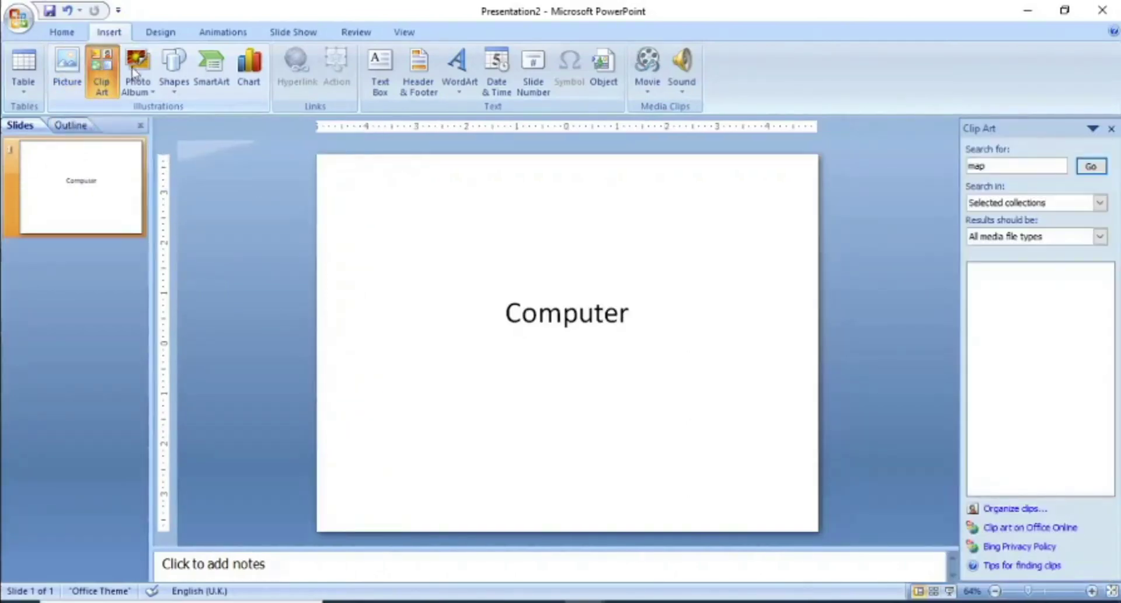
{"action": "left_click", "coordinate": [1002, 167]}
{"action": "key", "text": "BackSpace"}
{"action": "key", "text": "BackSpace"}
{"action": "key", "text": "BackSpace"}
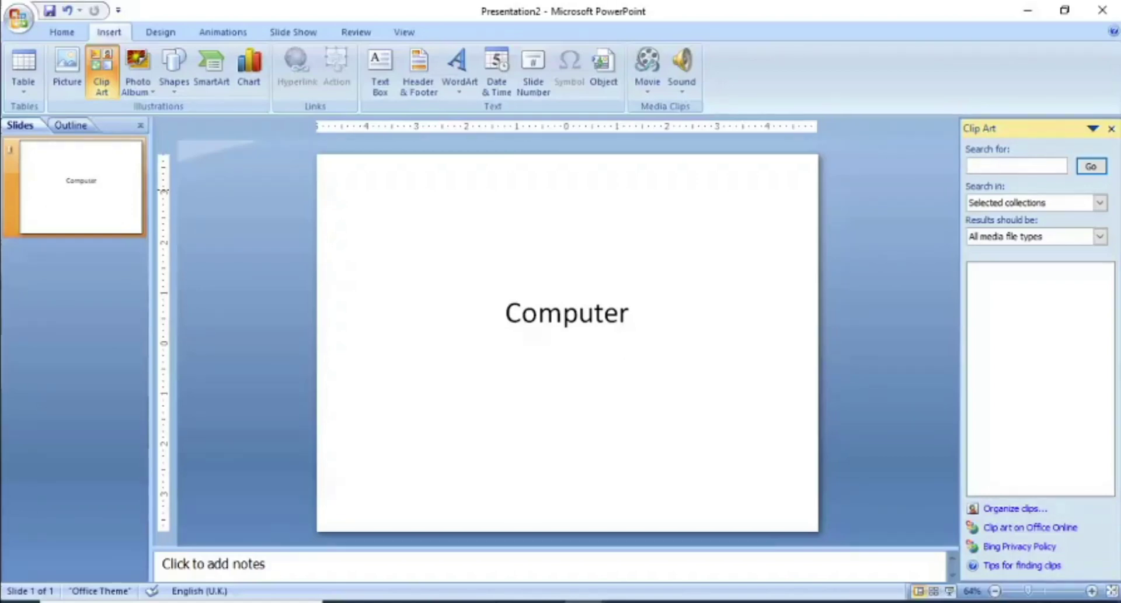
{"action": "type", "text": "computer"}
{"action": "key", "text": "Return"}
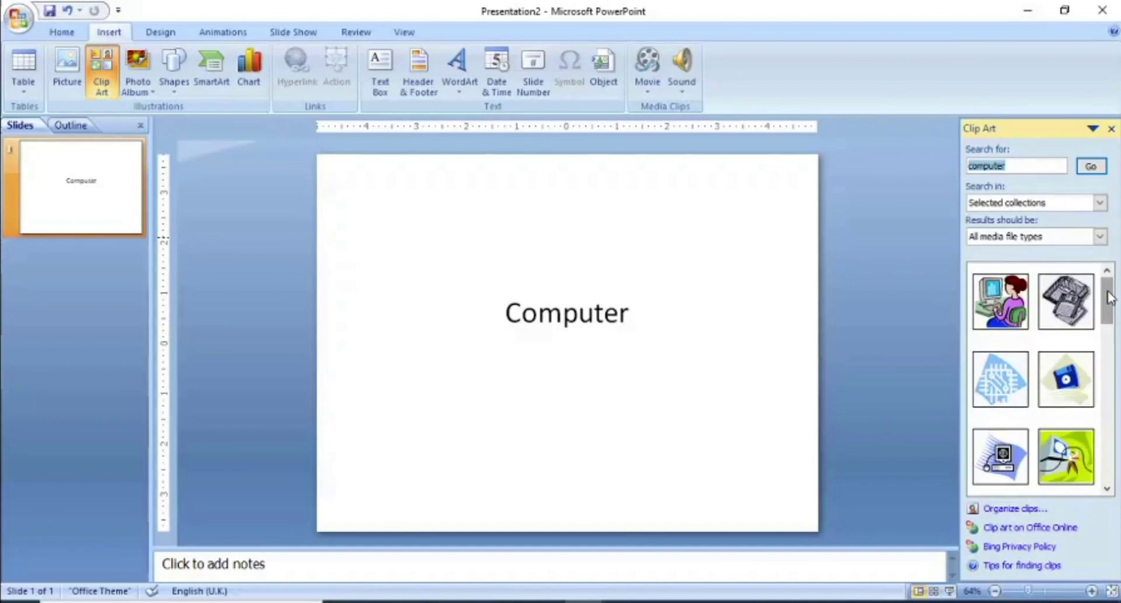
{"action": "left_click", "coordinate": [1003, 453]}
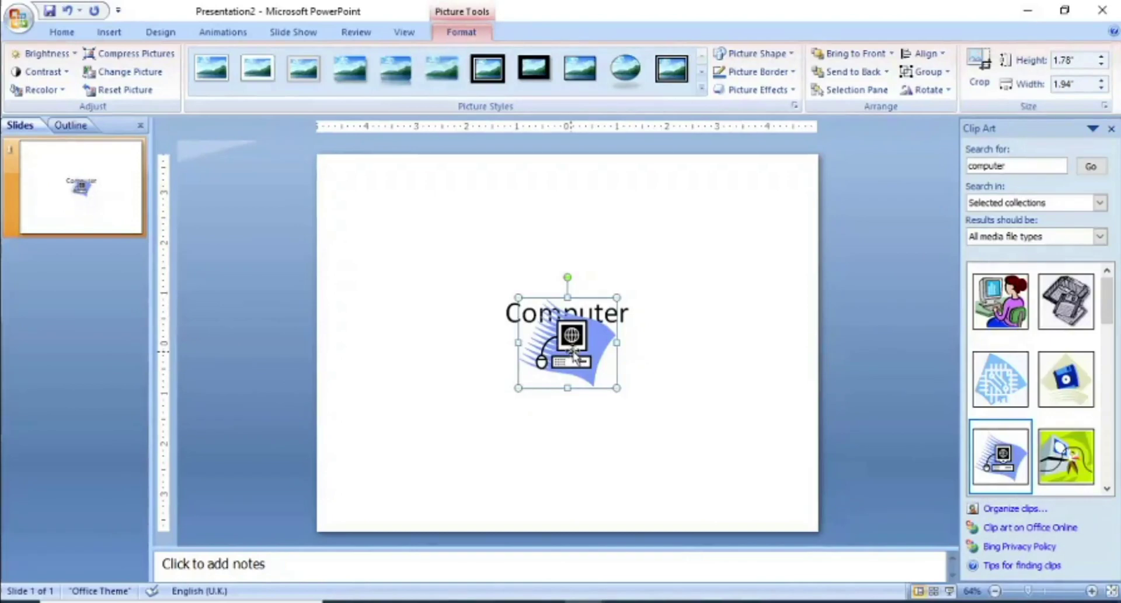
Move the clip below the title and enlarge it to about 3.06 by 3.33 inches
{"action": "left_click_drag", "start_coordinate": [567, 344], "coordinate": [562, 380]}
{"action": "left_click_drag", "start_coordinate": [610, 424], "coordinate": [681, 488]}
{"action": "left_click_drag", "start_coordinate": [619, 438], "coordinate": [590, 434]}
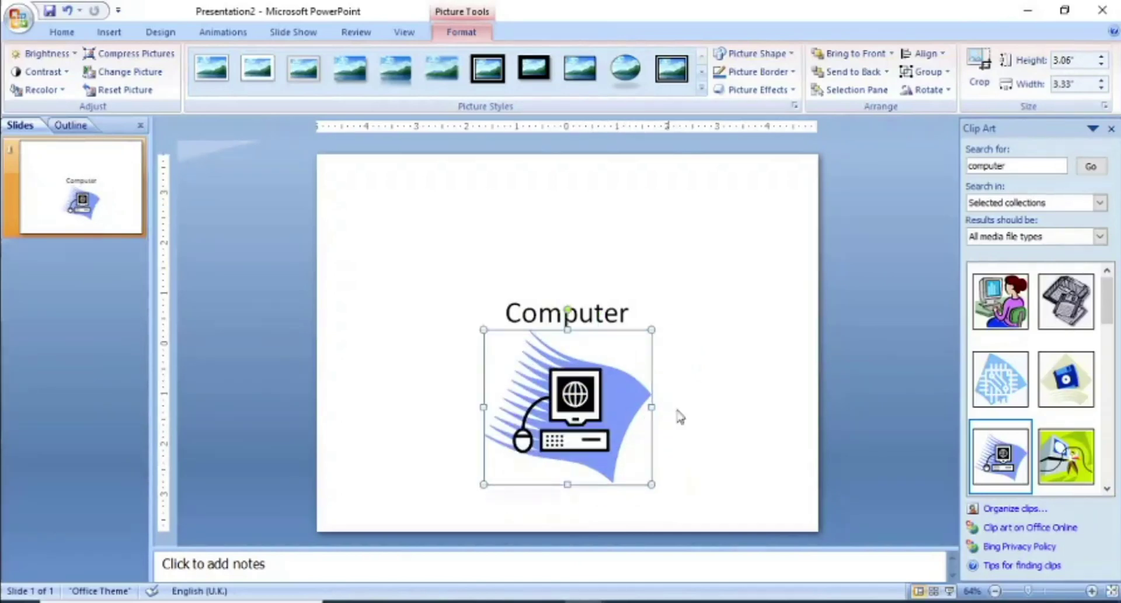
{"action": "left_click", "coordinate": [726, 404]}
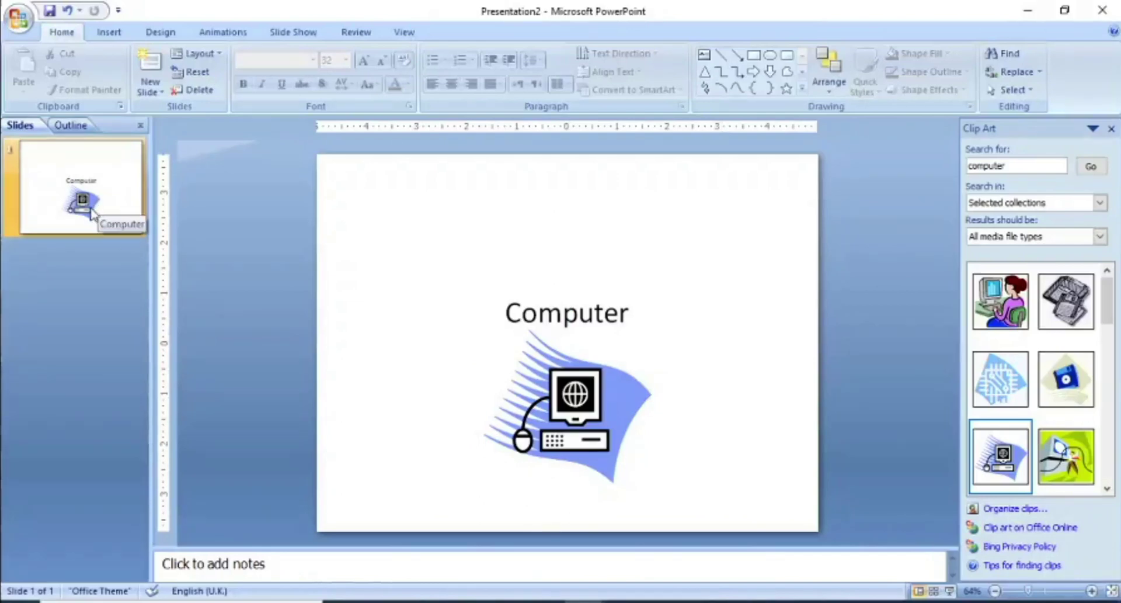
{"action": "right_click", "coordinate": [54, 210]}
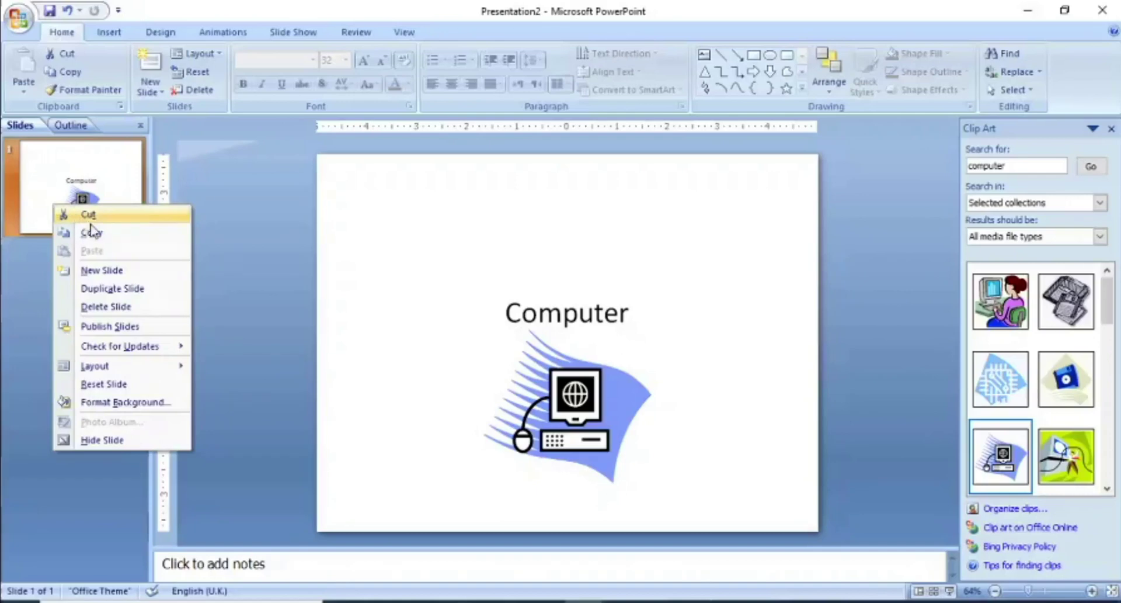
Add a second slide titled 'Introduction'
{"action": "left_click", "coordinate": [103, 271]}
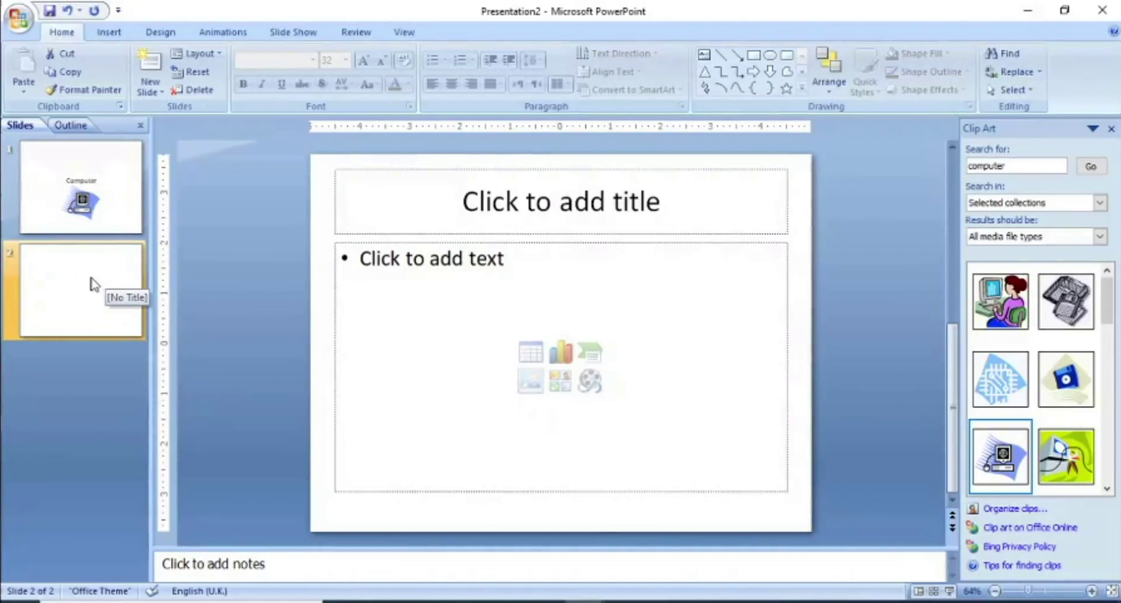
{"action": "left_click", "coordinate": [508, 210]}
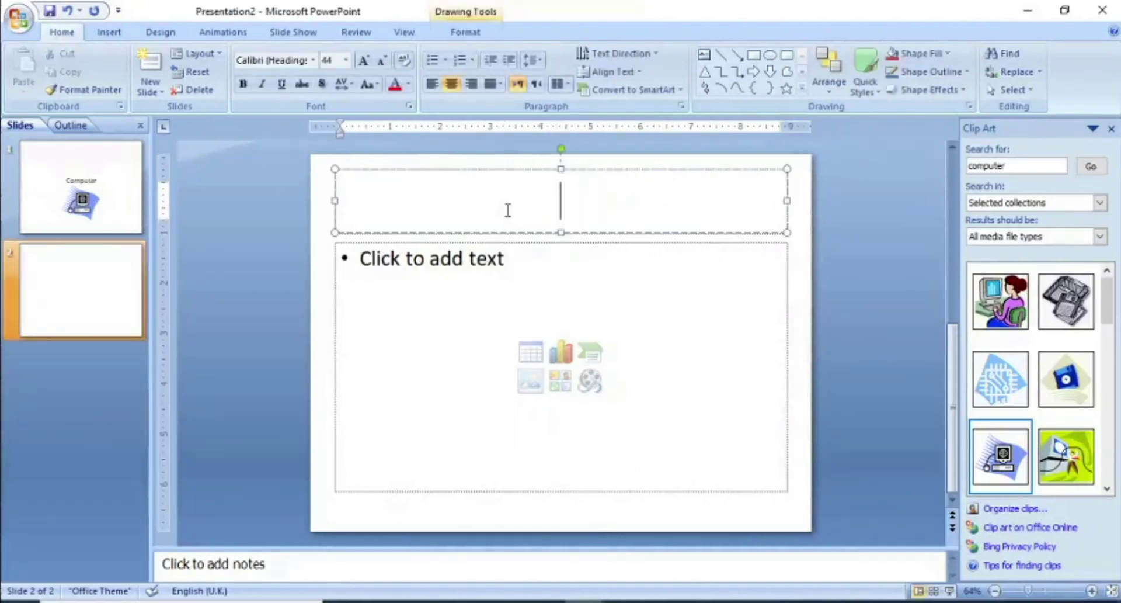
{"action": "type", "text": "Introduction"}
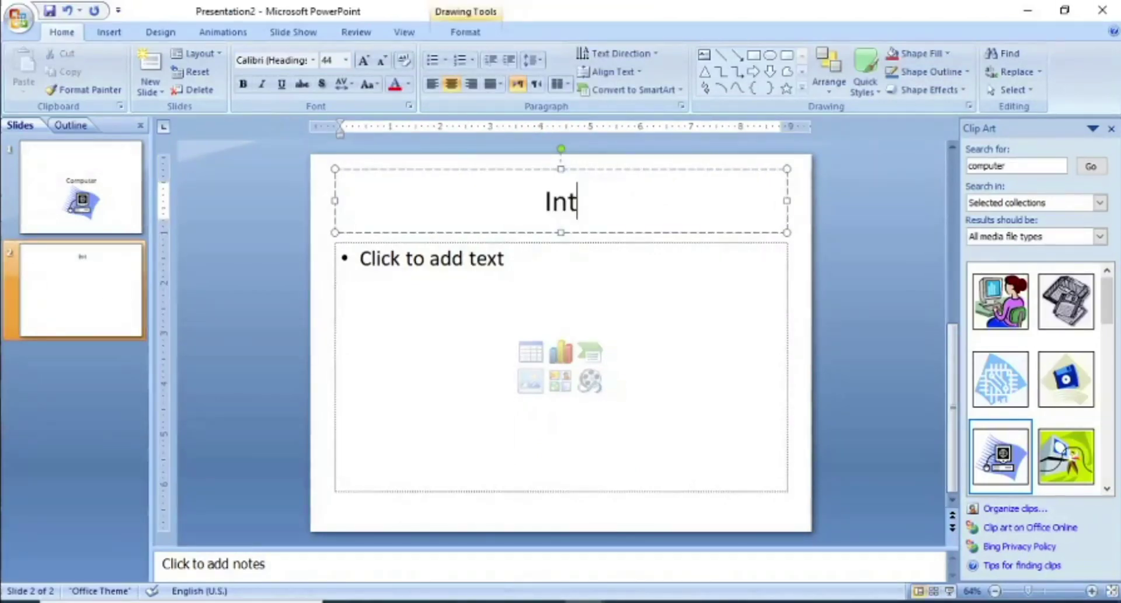
Add bullets: computer derives from 'Compute', meaning to calculate, and an electronic-device definition
{"action": "left_click", "coordinate": [462, 262]}
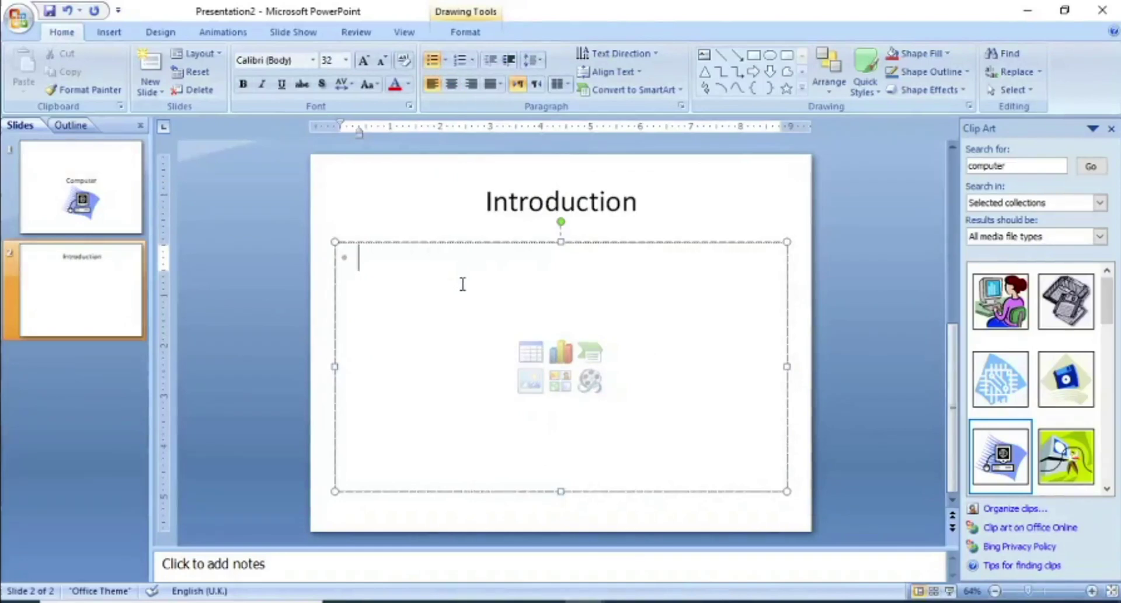
{"action": "type", "text": "The word c"}
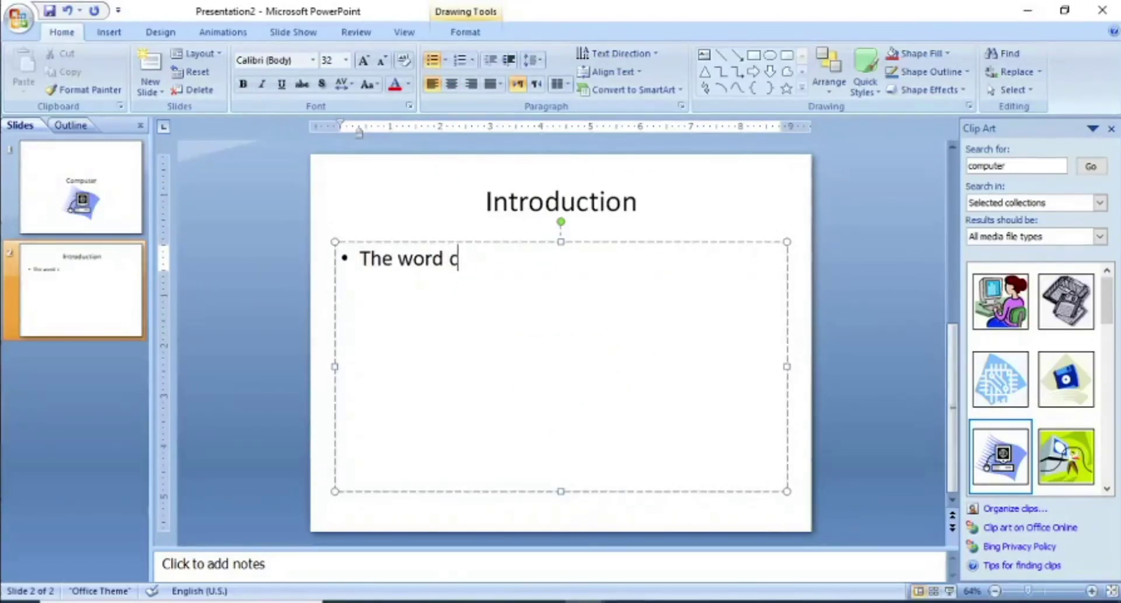
{"action": "type", "text": "omputer derives "}
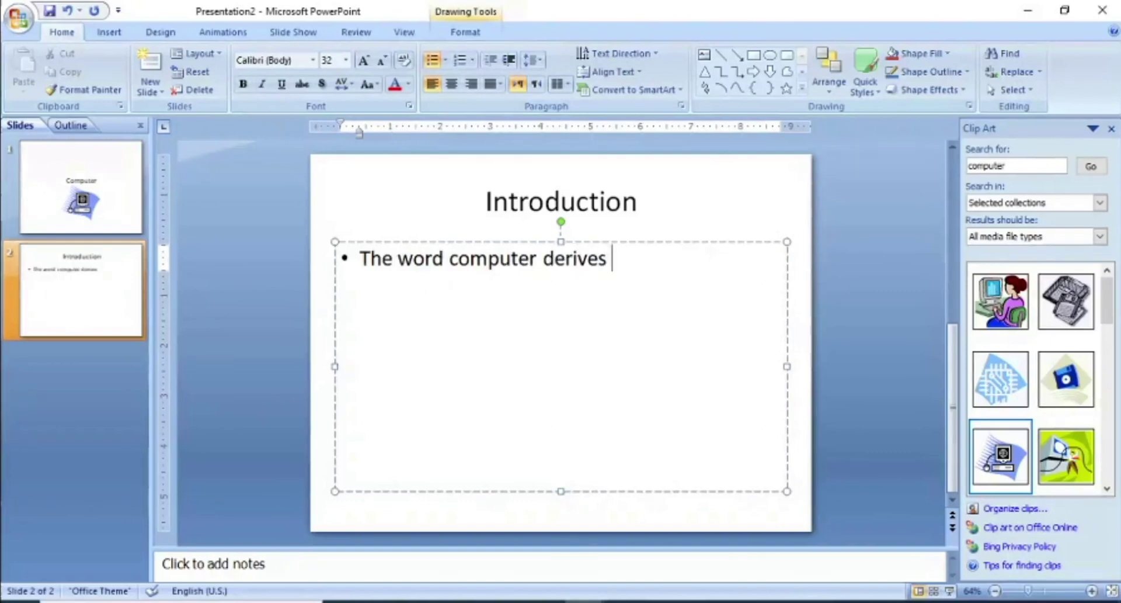
{"action": "type", "text": "for"}
{"action": "key", "text": "BackSpace"}
{"action": "key", "text": "BackSpace"}
{"action": "type", "text": "rom the word Compute wit"}
{"action": "key", "text": "BackSpace"}
{"action": "key", "text": "BackSpace"}
{"action": "type", "text": "hich means to calculate."}
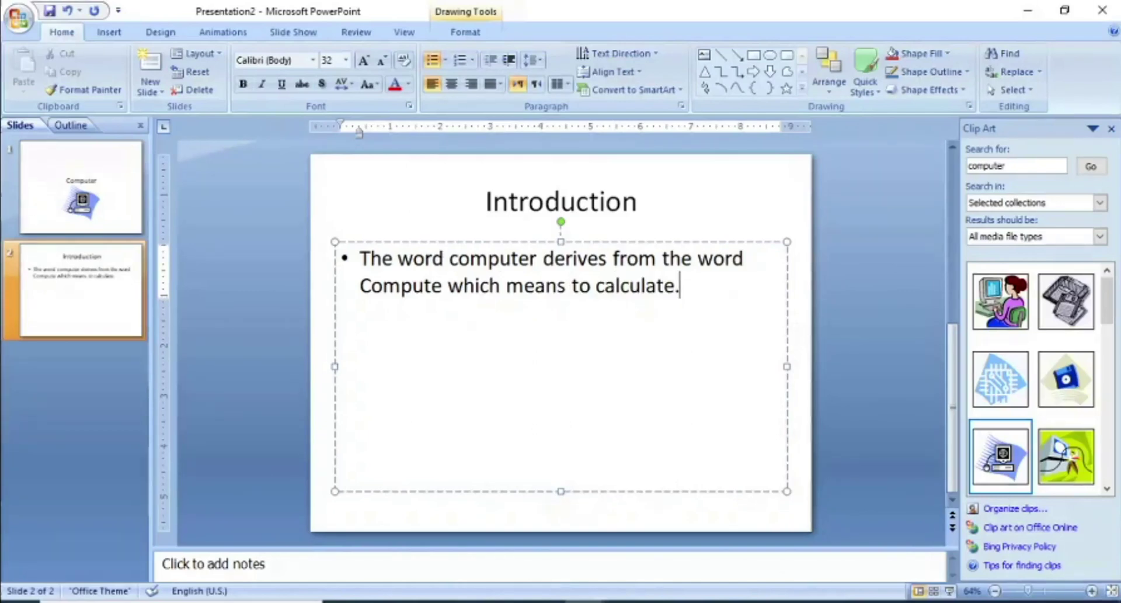
{"action": "key", "text": "Return"}
{"action": "type", "text": "Comp"}
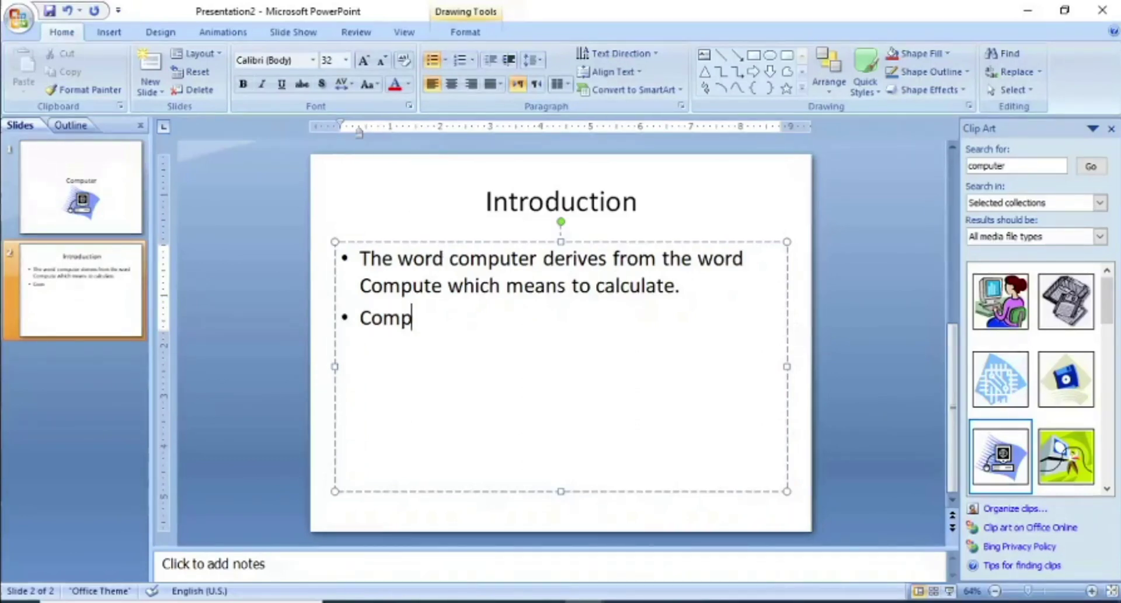
{"action": "type", "text": "uter is an electro"}
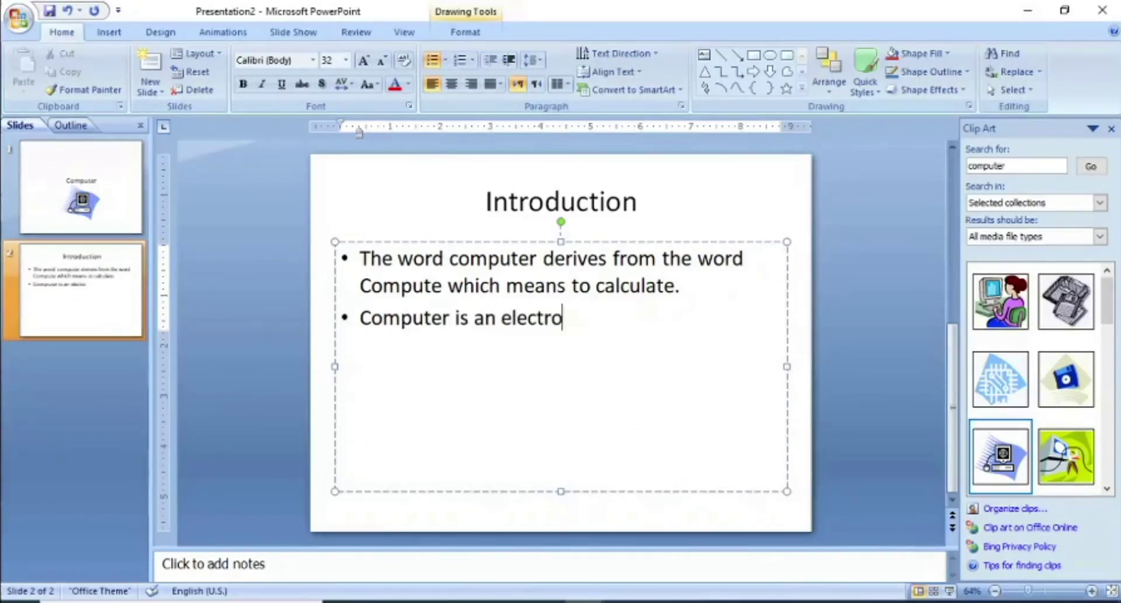
{"action": "type", "text": "nic device whi"}
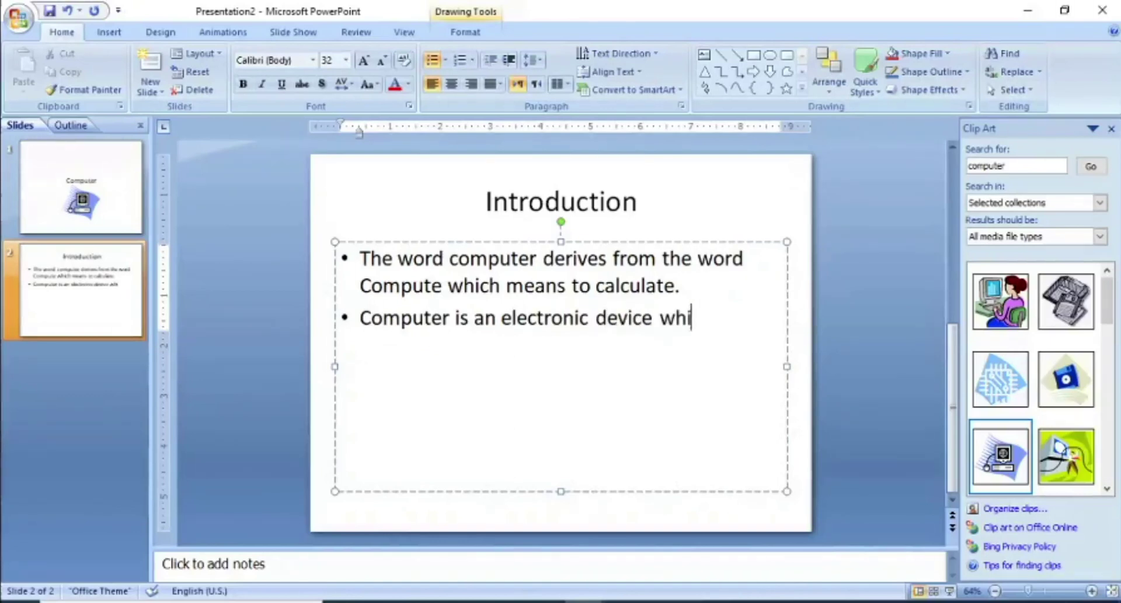
{"action": "type", "text": "ch accepts data"}
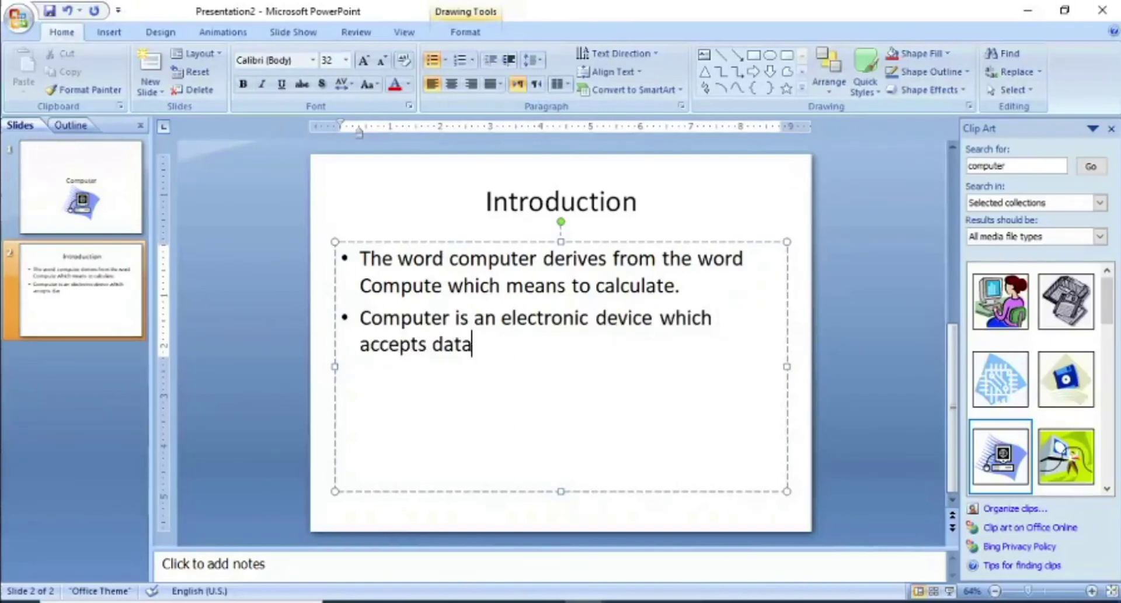
{"action": "type", "text": " as input, pro"}
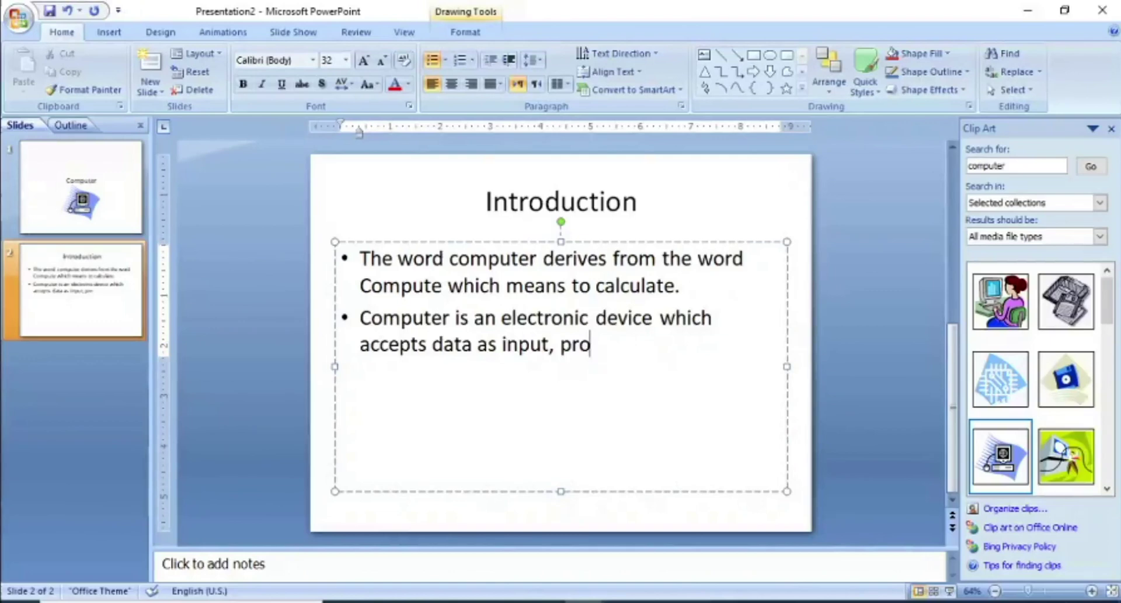
{"action": "type", "text": "cess on it and "}
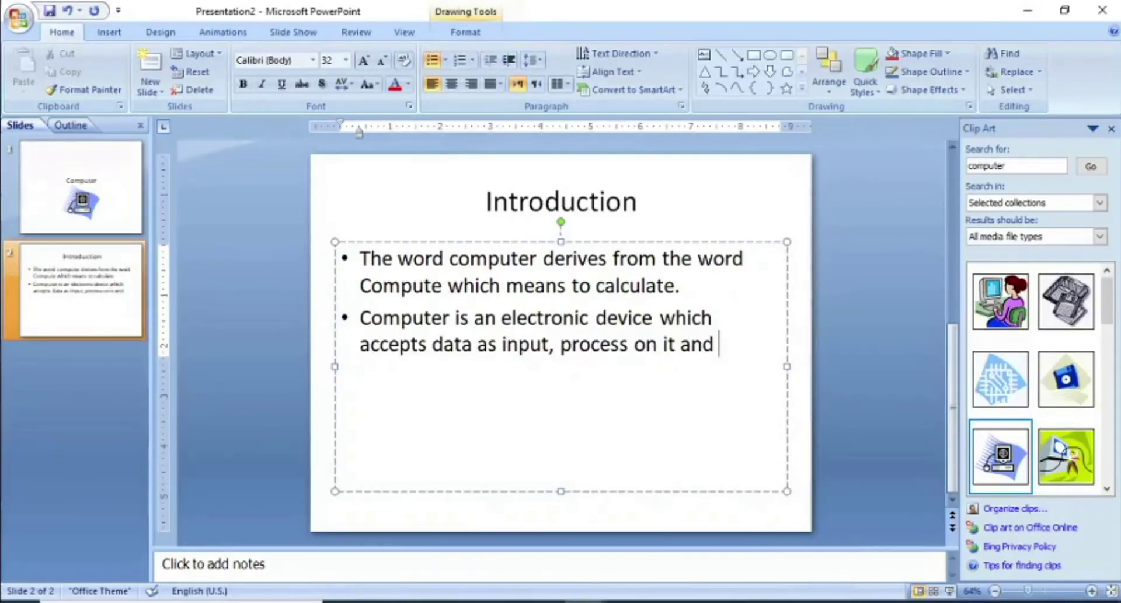
{"action": "type", "text": "gives output."}
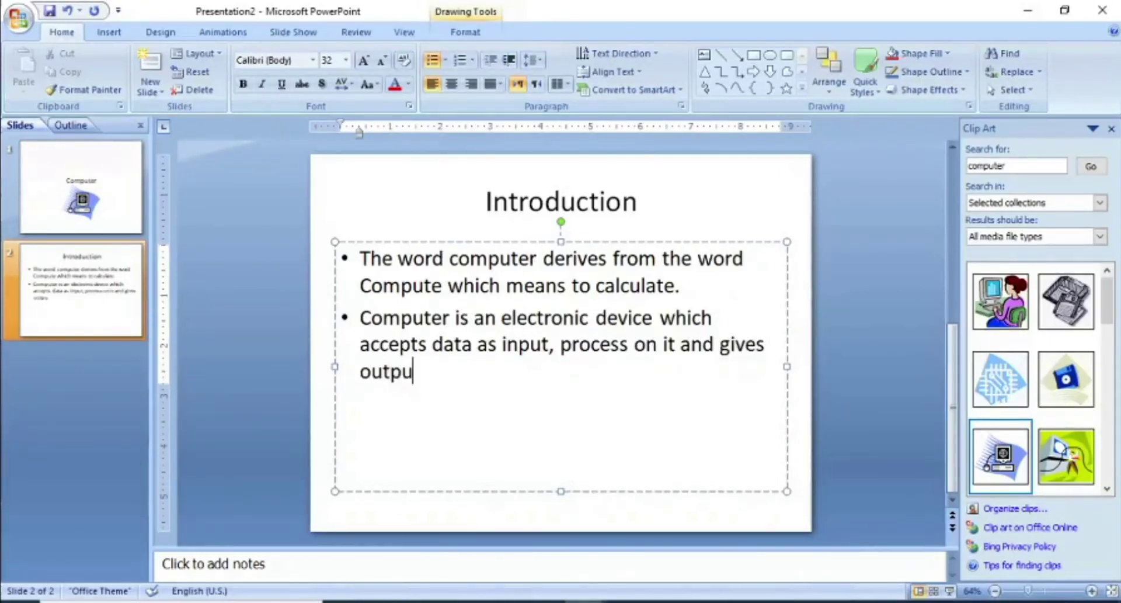
{"action": "left_click", "coordinate": [97, 300]}
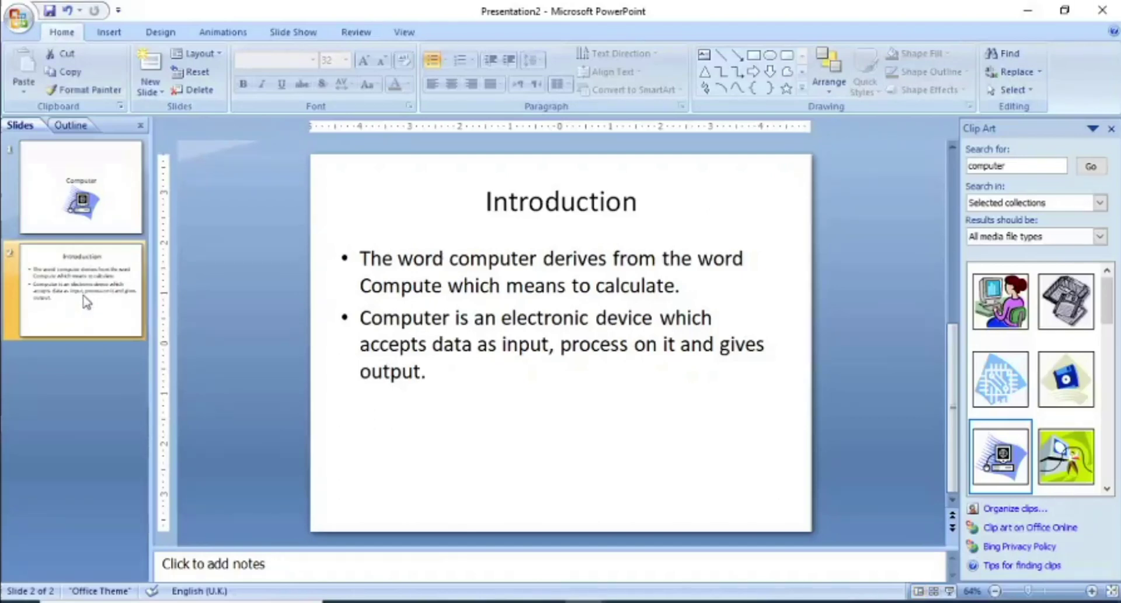
Add a third slide titled 'Parts of Computer'
{"action": "right_click", "coordinate": [86, 298]}
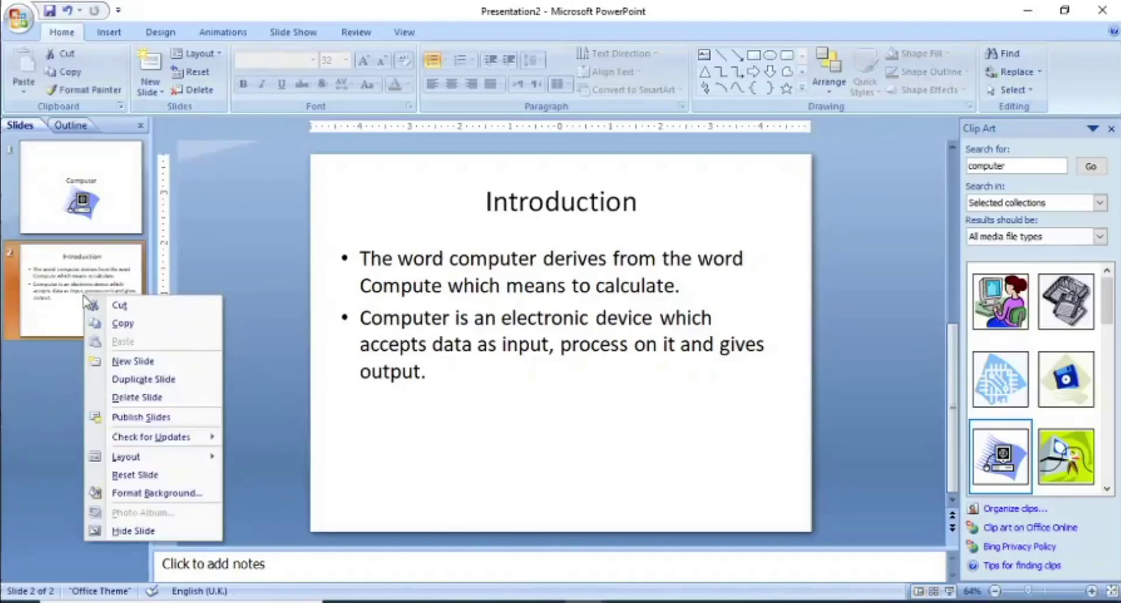
{"action": "left_click", "coordinate": [142, 362]}
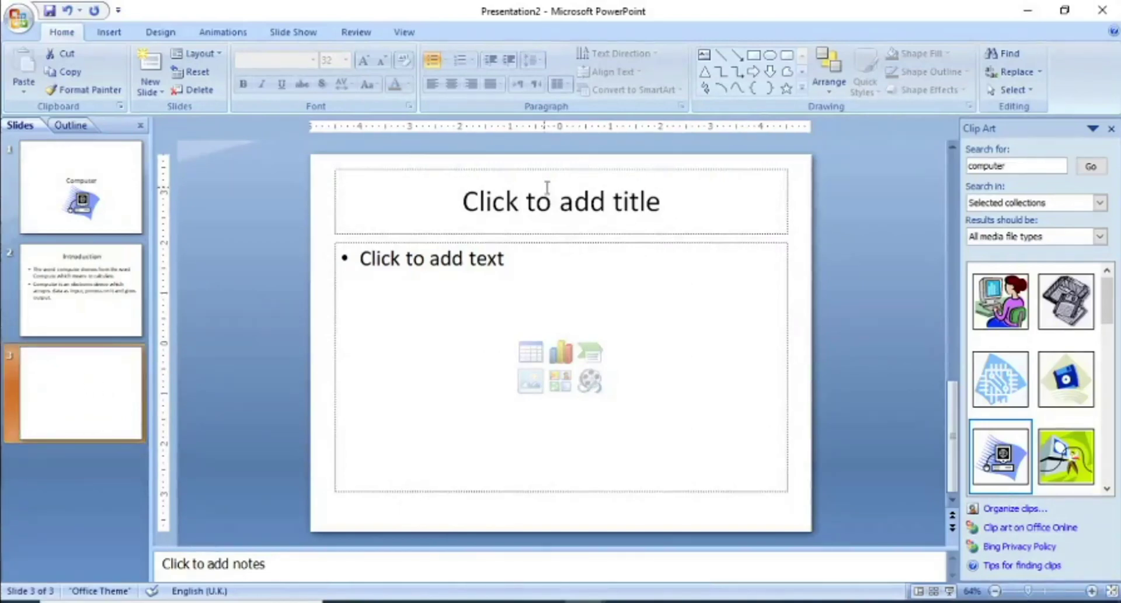
{"action": "left_click", "coordinate": [520, 204]}
{"action": "type", "text": "Par"}
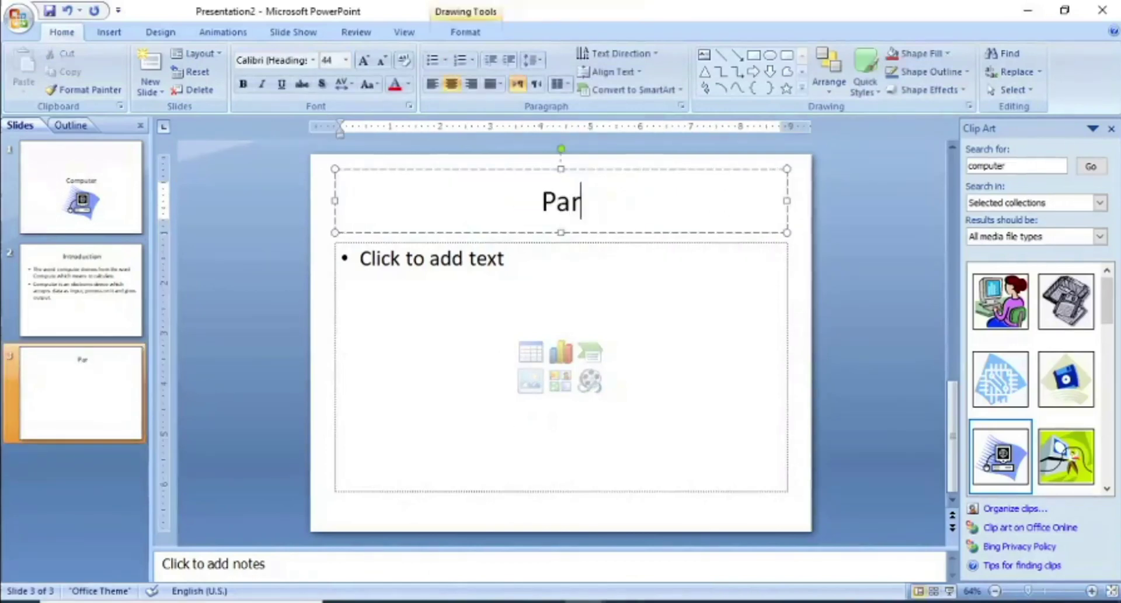
{"action": "type", "text": "ts of Computer"}
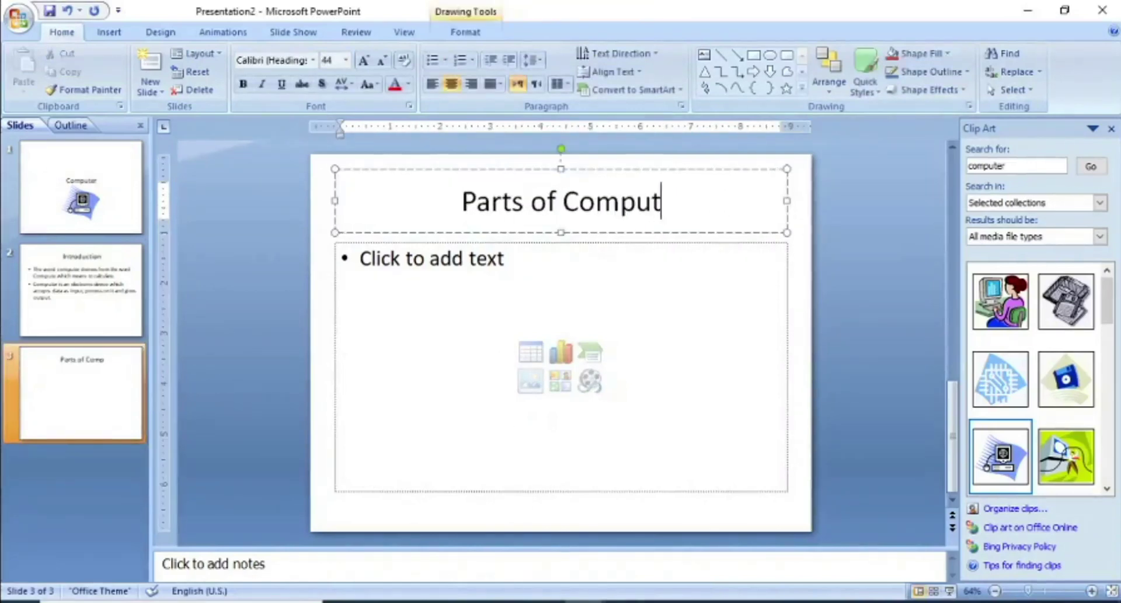
Enter bullets 'There are mainly two parts of computer.', 'Hardware' and 'Software'
{"action": "left_click", "coordinate": [496, 269]}
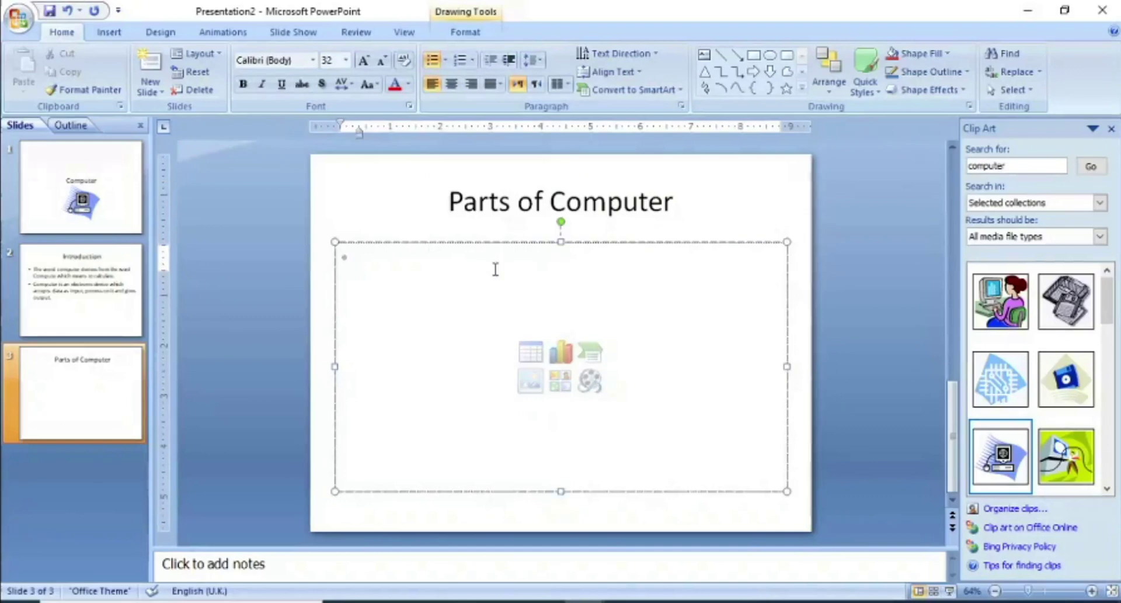
{"action": "type", "text": "There are mainly two parts of computer."}
{"action": "key", "text": "Return"}
{"action": "type", "text": "Hardware"}
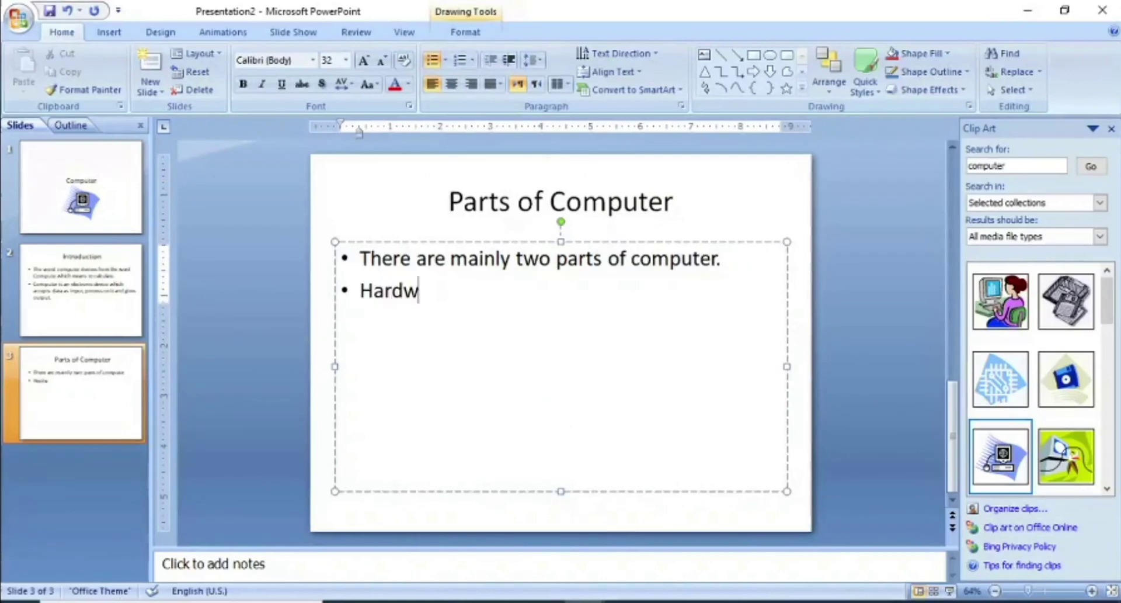
{"action": "key", "text": "Return"}
{"action": "type", "text": "Software"}
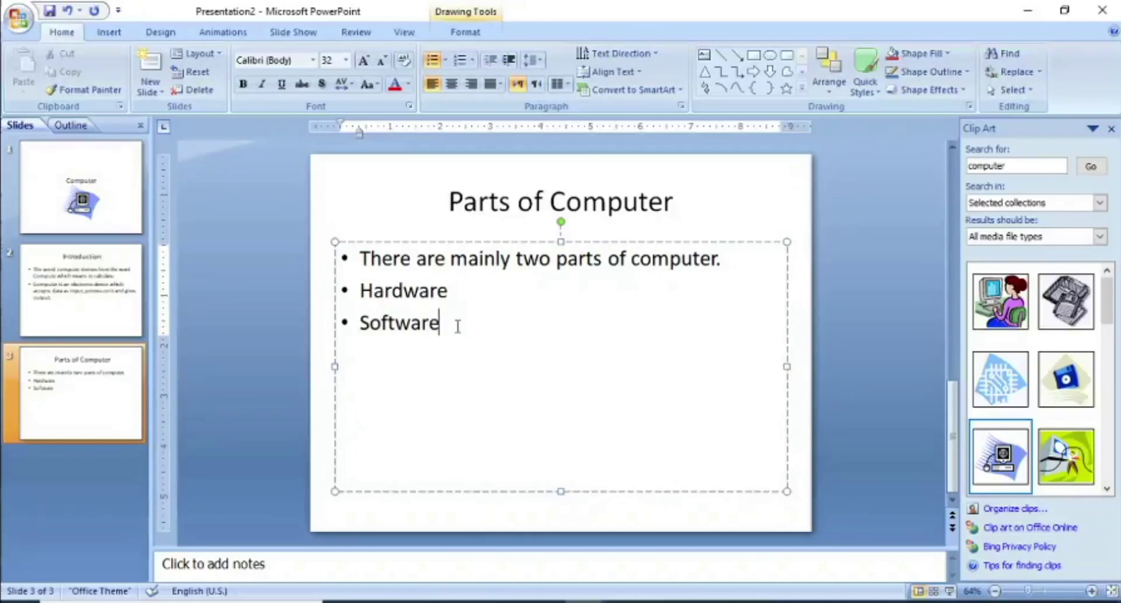
Format the Hardware and Software lines as a 1., 2. numbered list
{"action": "left_click_drag", "start_coordinate": [440, 322], "coordinate": [360, 289]}
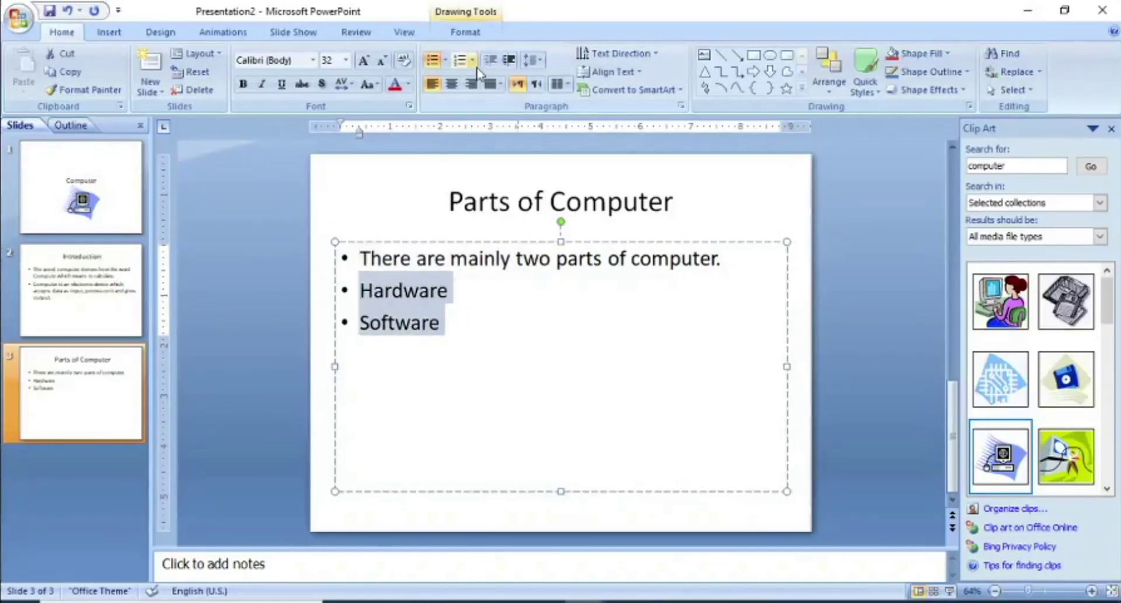
{"action": "left_click", "coordinate": [473, 61]}
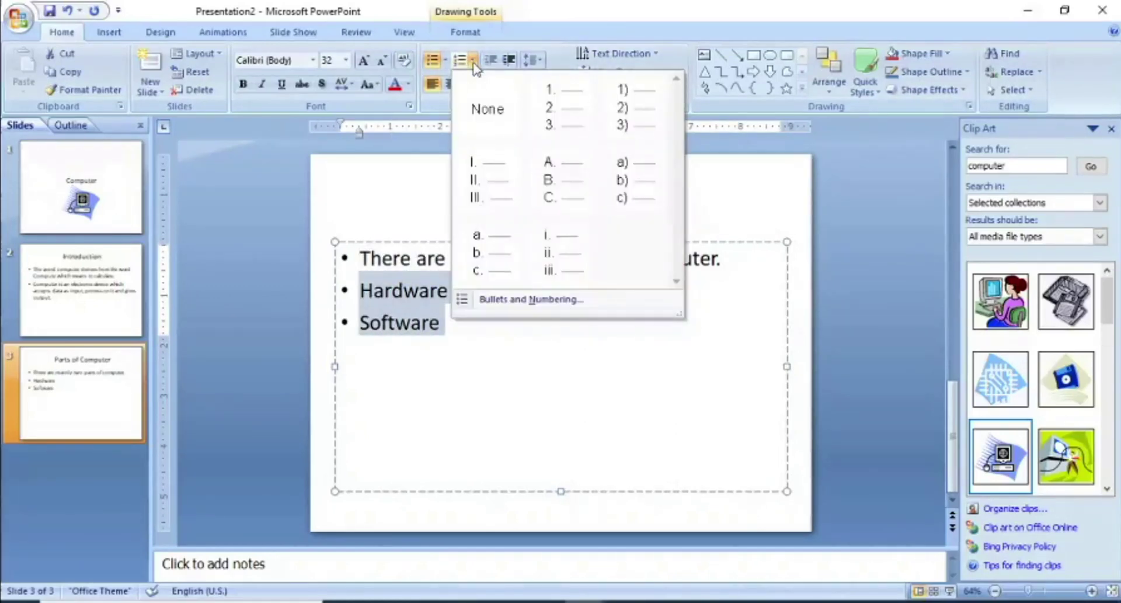
{"action": "left_click", "coordinate": [560, 107]}
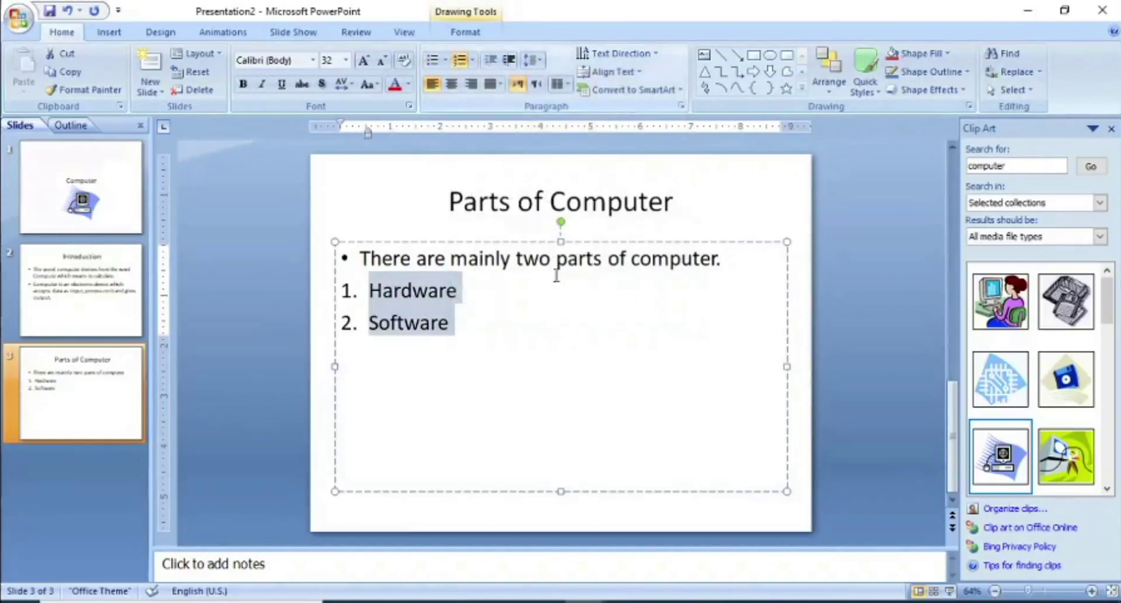
{"action": "left_click", "coordinate": [97, 404]}
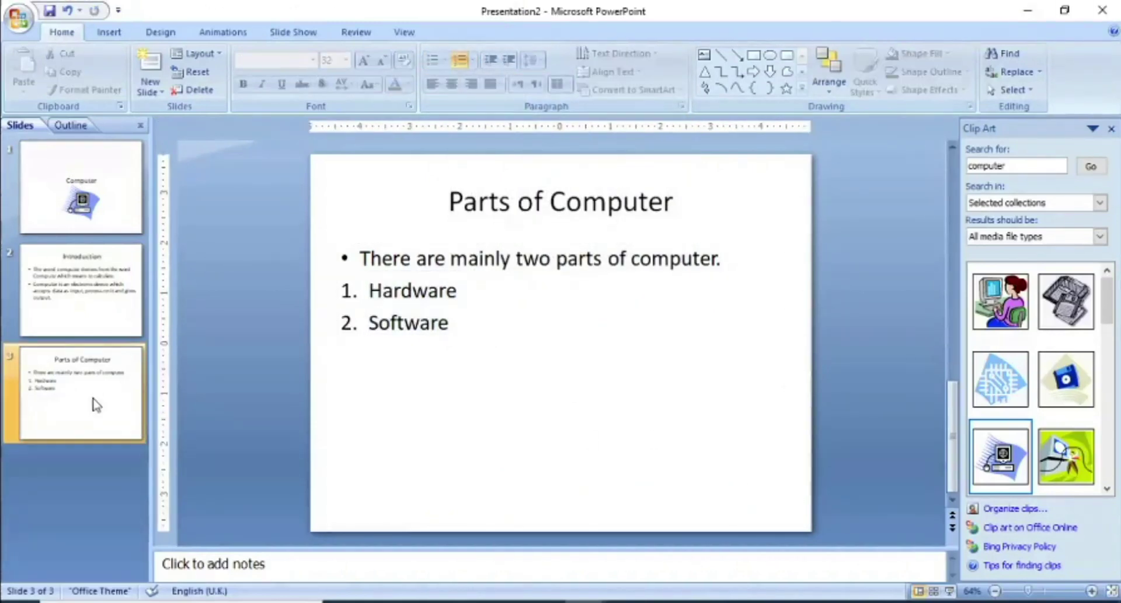
Add a fourth slide after slide 3 titled 'Hardware'
{"action": "right_click", "coordinate": [96, 404]}
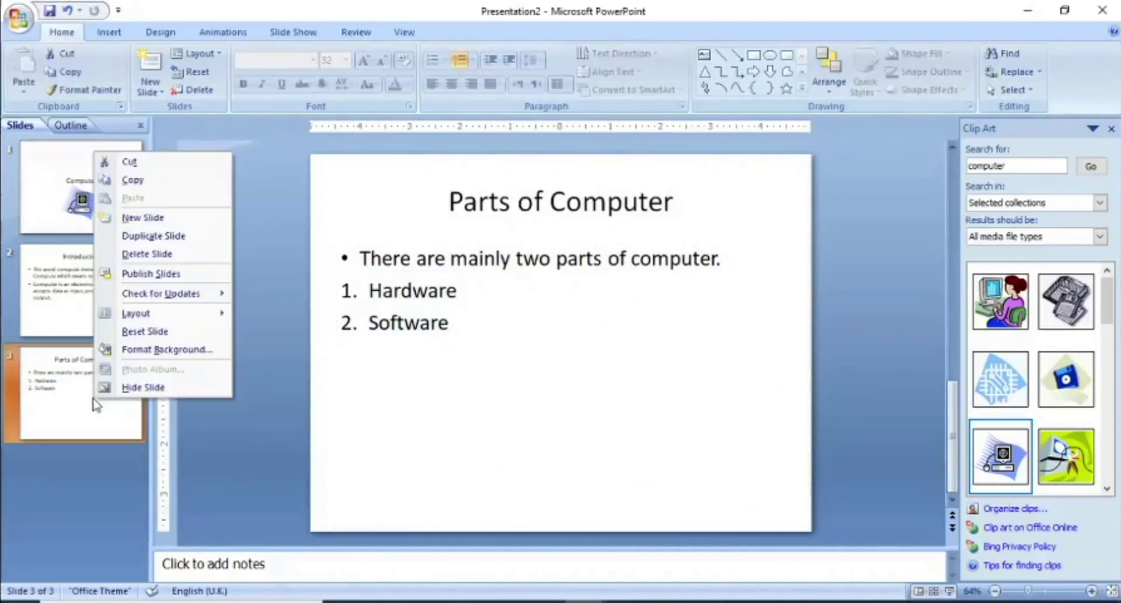
{"action": "left_click", "coordinate": [150, 221]}
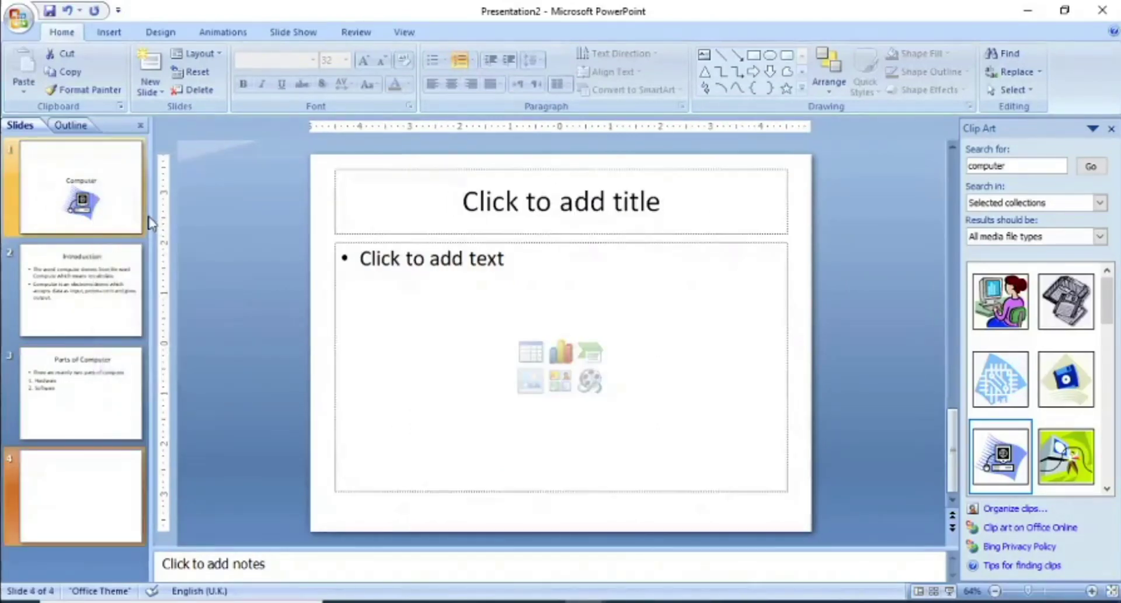
{"action": "left_click", "coordinate": [515, 213]}
{"action": "type", "text": "Har"}
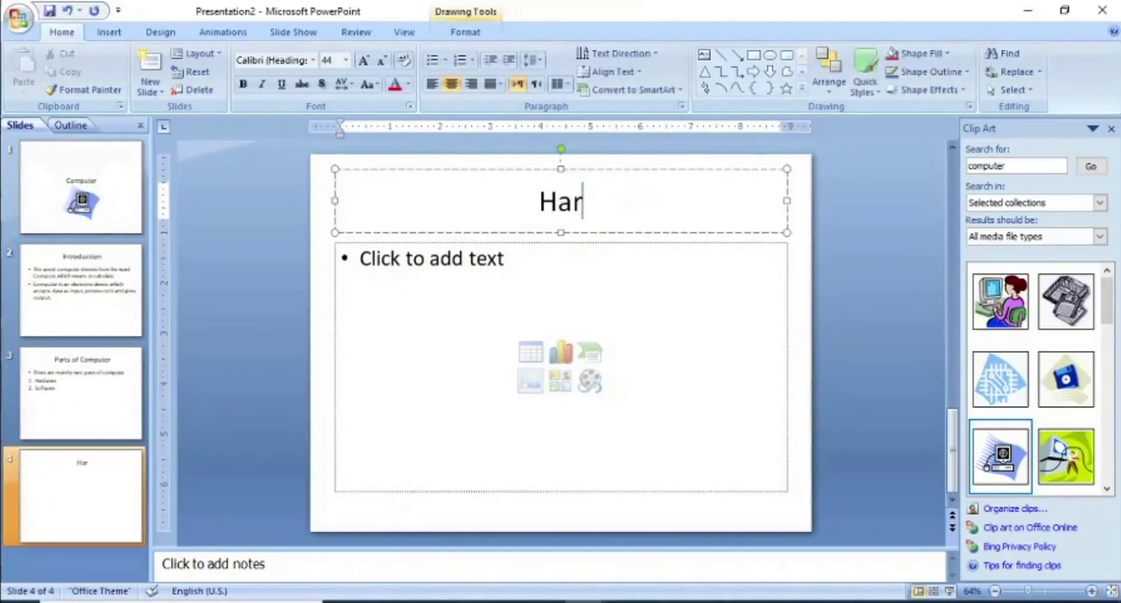
{"action": "type", "text": "dware"}
Add bullets 'Physical components of the Computers.' and 'Those components of computer that can be touched'
{"action": "left_click", "coordinate": [458, 265]}
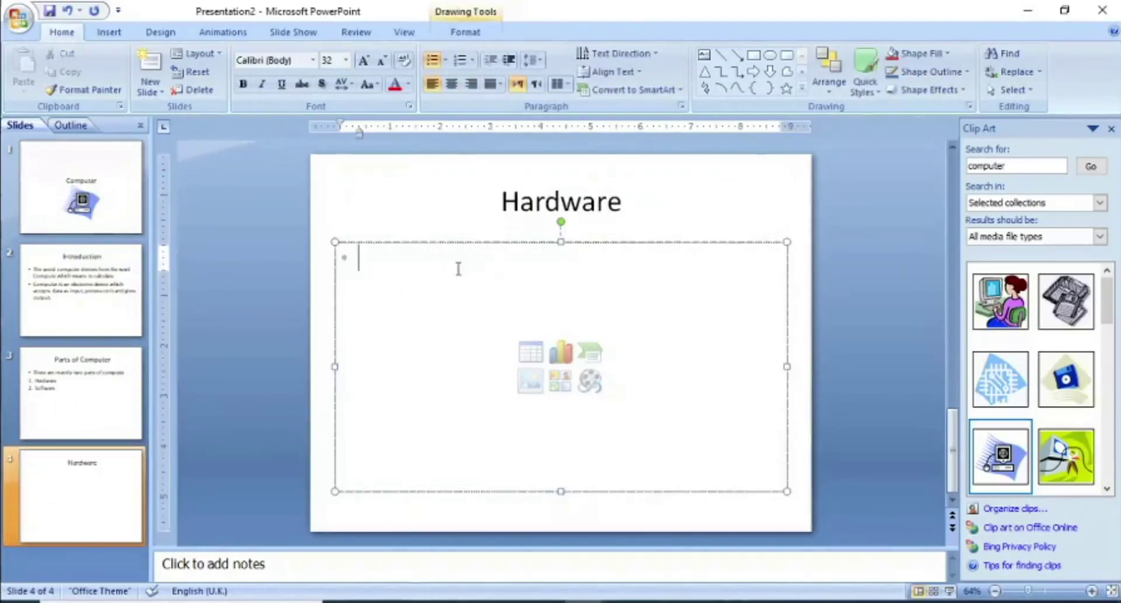
{"action": "type", "text": "Physical"}
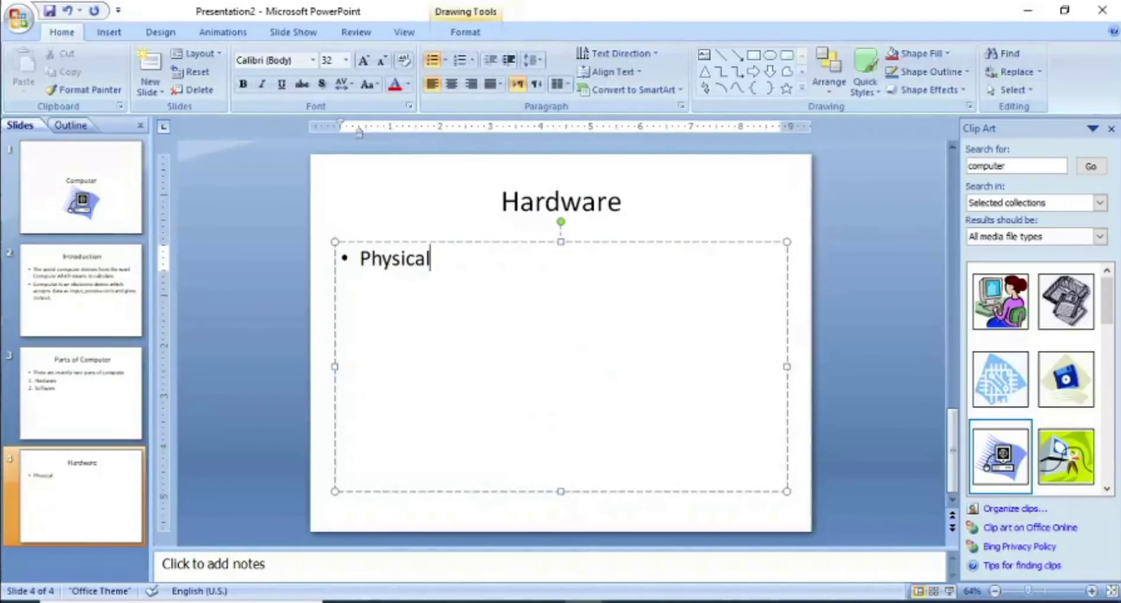
{"action": "type", "text": " components of the"}
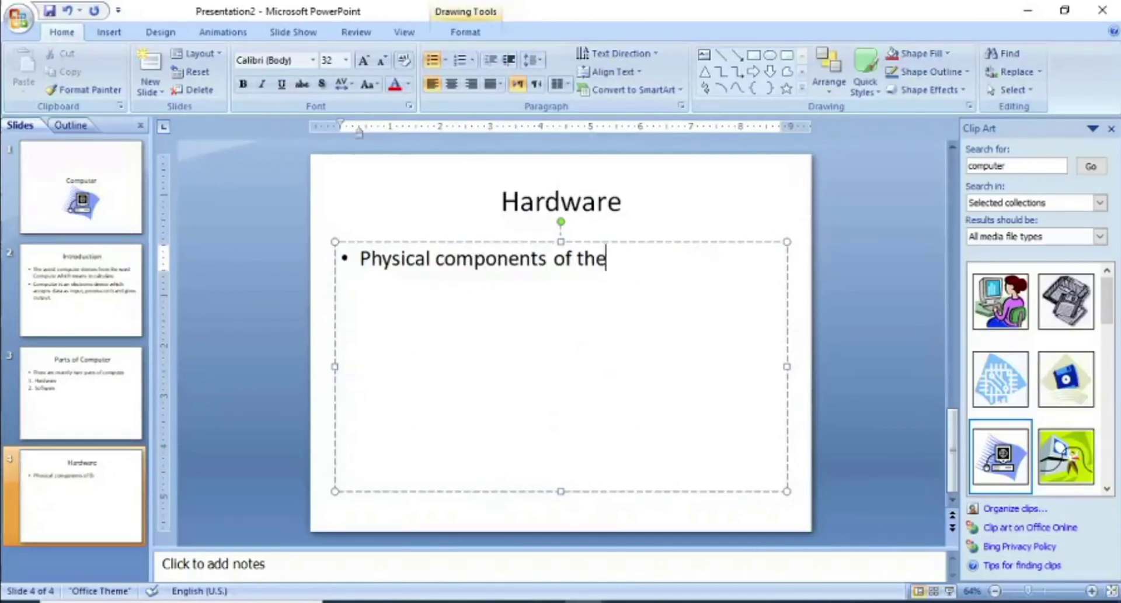
{"action": "type", "text": " Computers."}
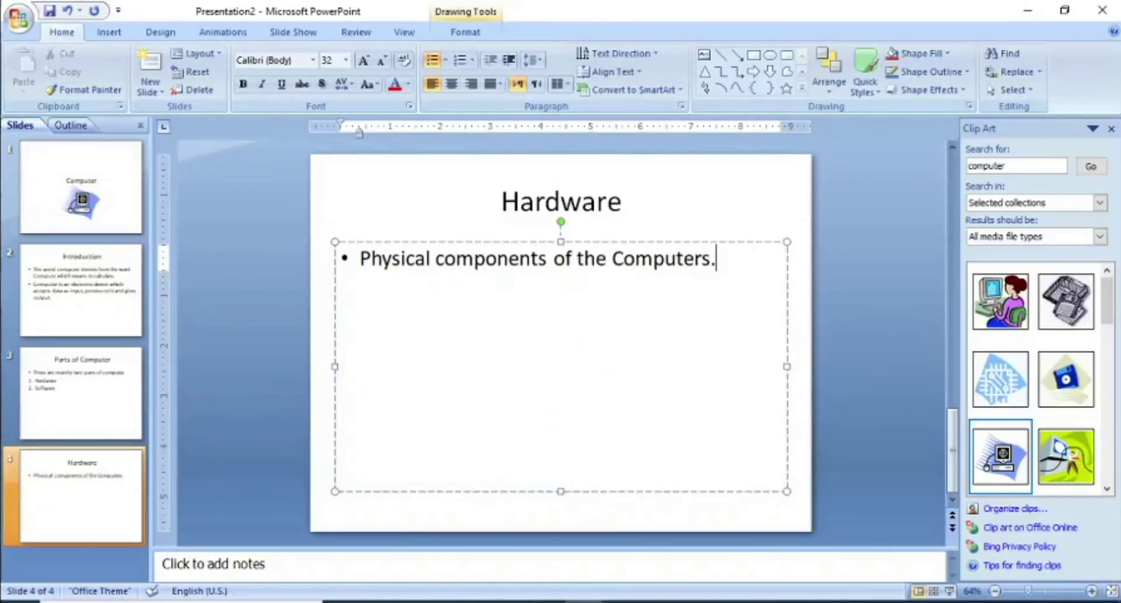
{"action": "key", "text": "Return"}
{"action": "type", "text": "Those"}
{"action": "key", "text": "BackSpace"}
{"action": "type", "text": "ose components of computer that can be touched."}
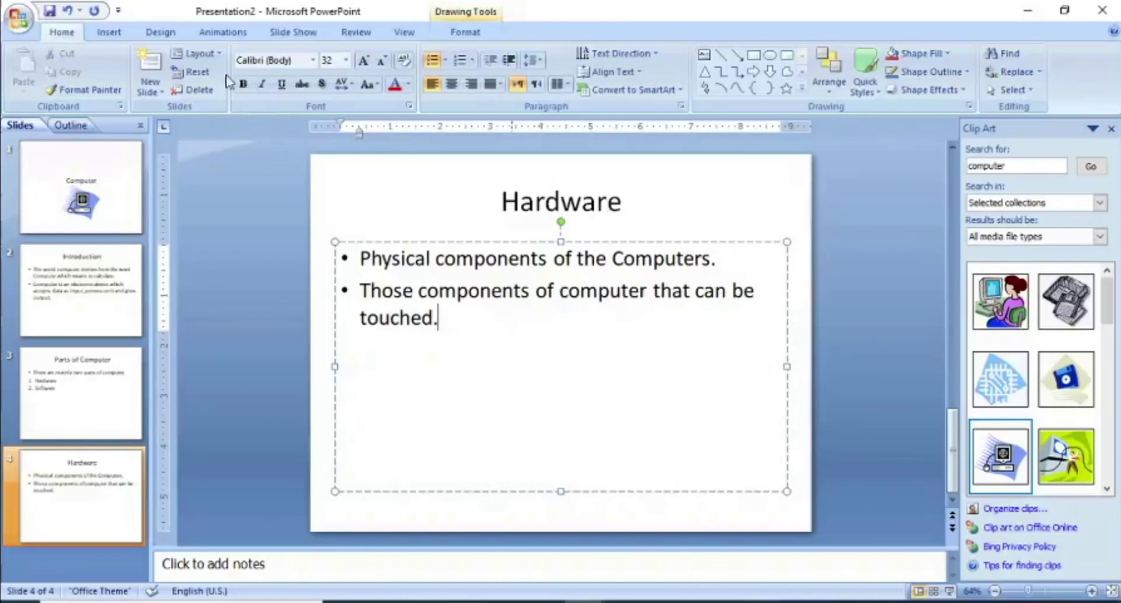
{"action": "left_click", "coordinate": [108, 34]}
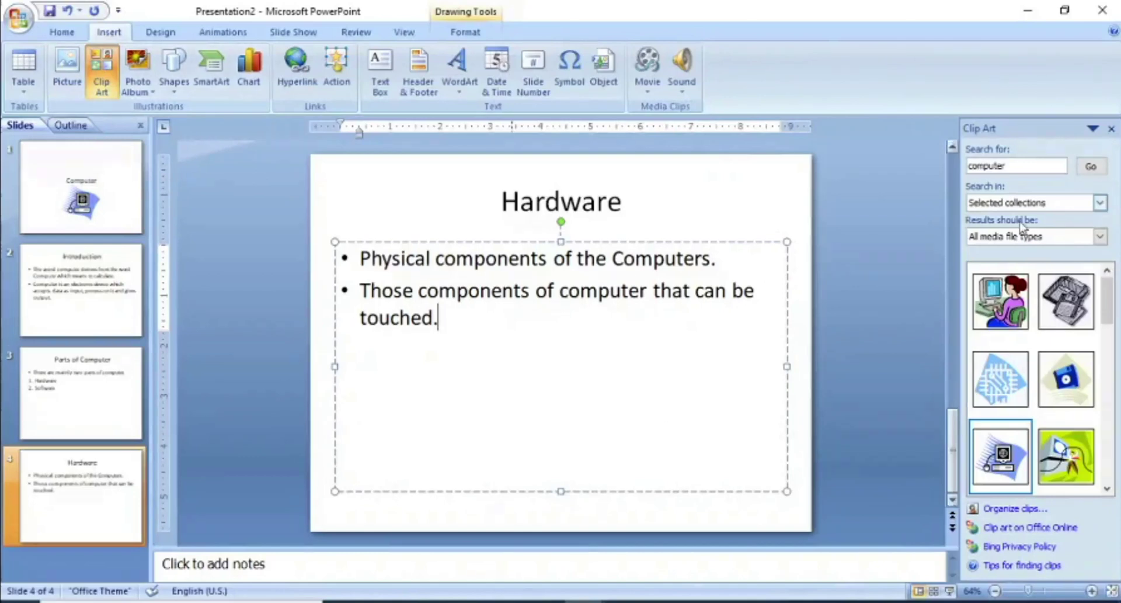
Insert the floppy-disk clip below the bullets, enlarged to about 3.12 by 2.92 inches
{"action": "left_click", "coordinate": [1067, 303]}
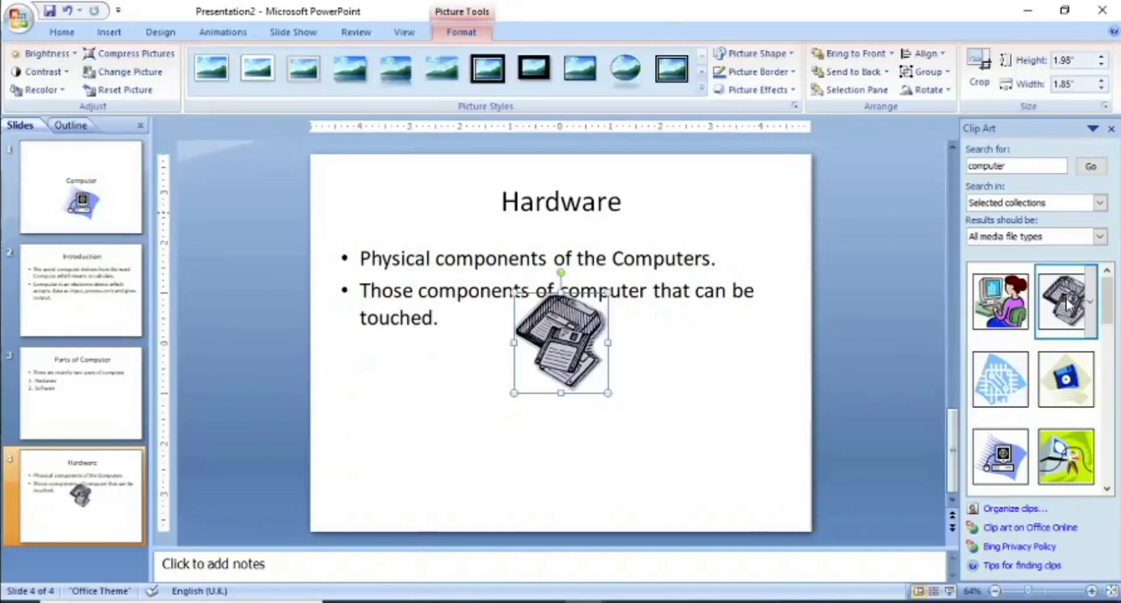
{"action": "left_click_drag", "start_coordinate": [574, 341], "coordinate": [558, 387]}
{"action": "left_click_drag", "start_coordinate": [591, 438], "coordinate": [645, 469]}
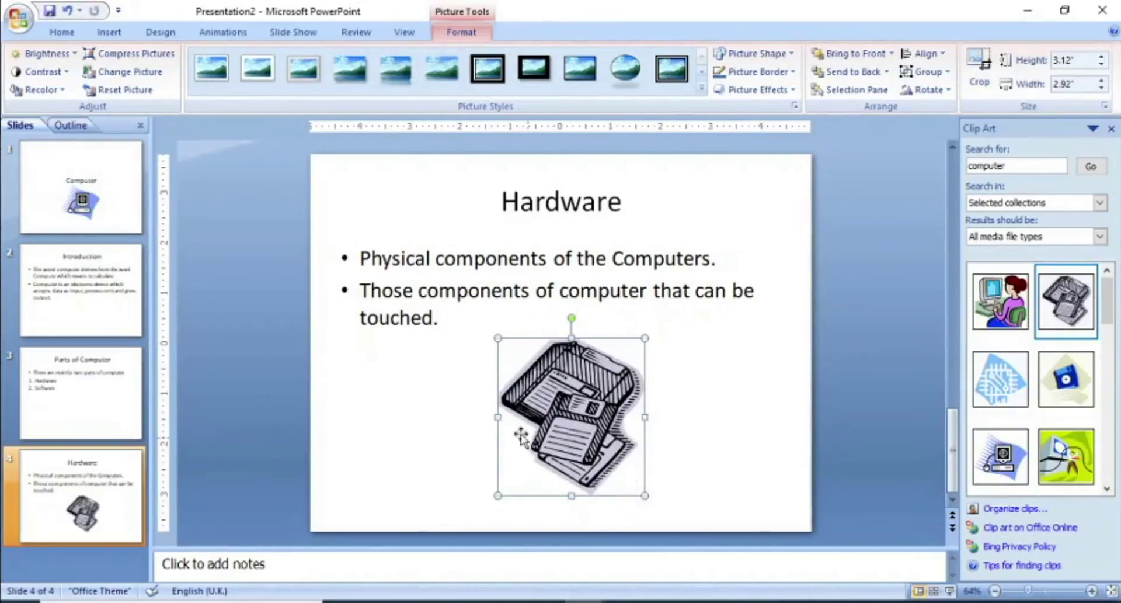
{"action": "left_click", "coordinate": [87, 492]}
{"action": "right_click", "coordinate": [86, 492]}
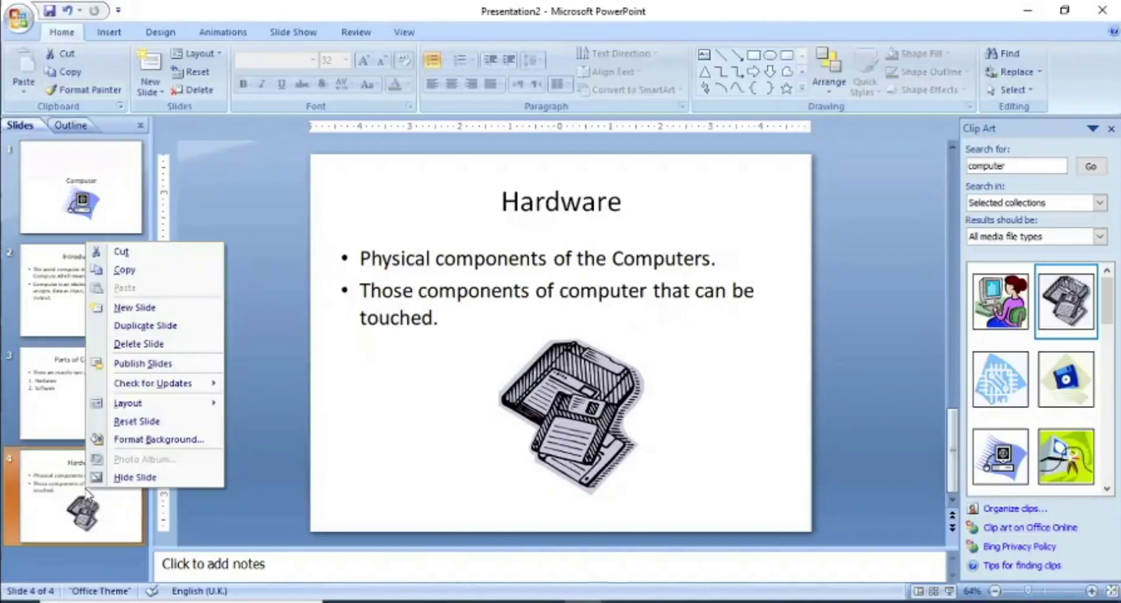
Add slide 5 'Software' with bullets on logical components seen but not touched
{"action": "left_click", "coordinate": [134, 308]}
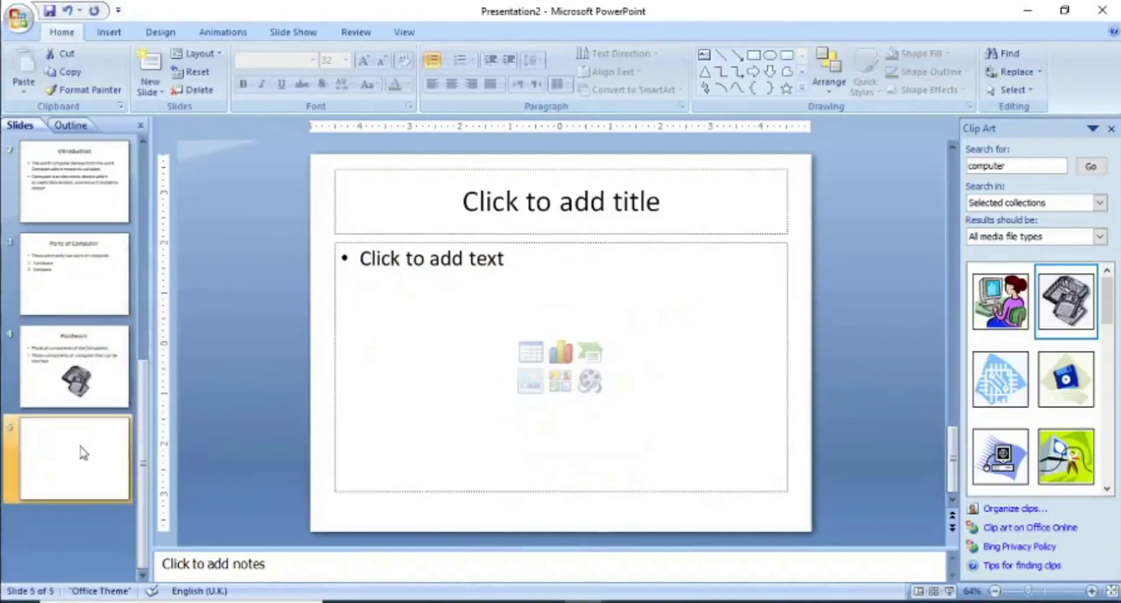
{"action": "left_click", "coordinate": [620, 197]}
{"action": "type", "text": "Sof"}
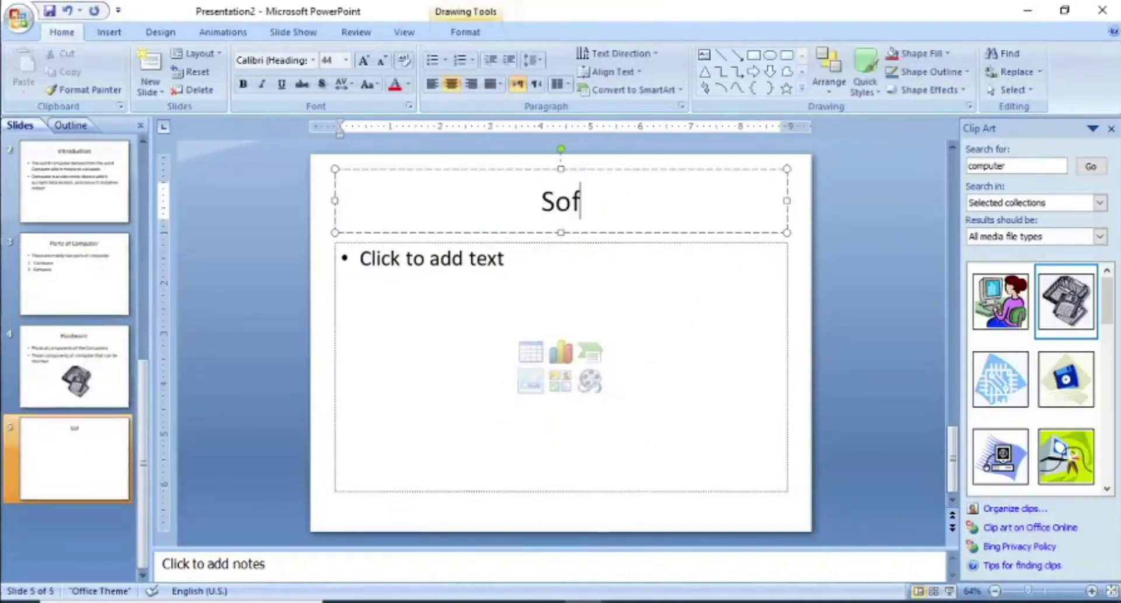
{"action": "type", "text": "tware"}
{"action": "key", "text": "ctrl+Return"}
{"action": "type", "text": "Logical Co"}
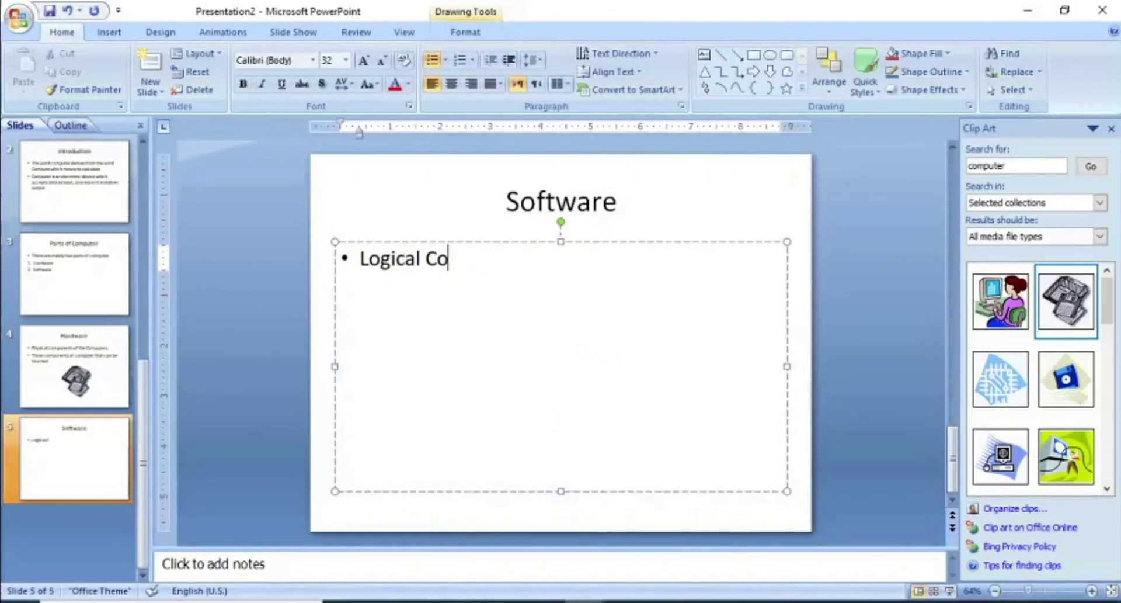
{"action": "type", "text": "mponents of the "}
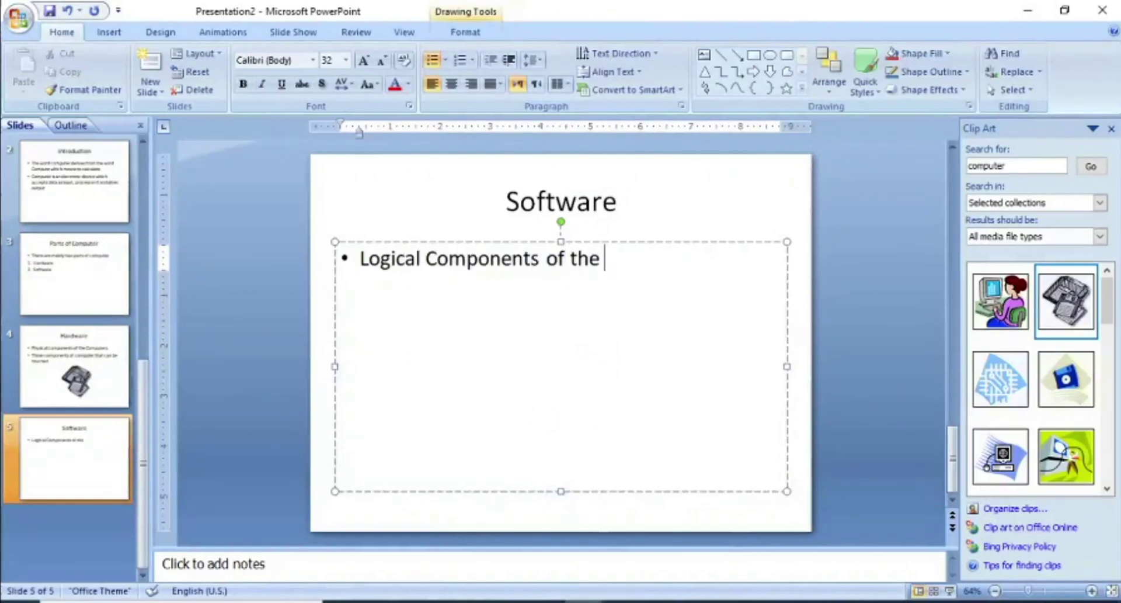
{"action": "type", "text": "computers."}
{"action": "key", "text": "Return"}
{"action": "type", "text": "Those components of the c"}
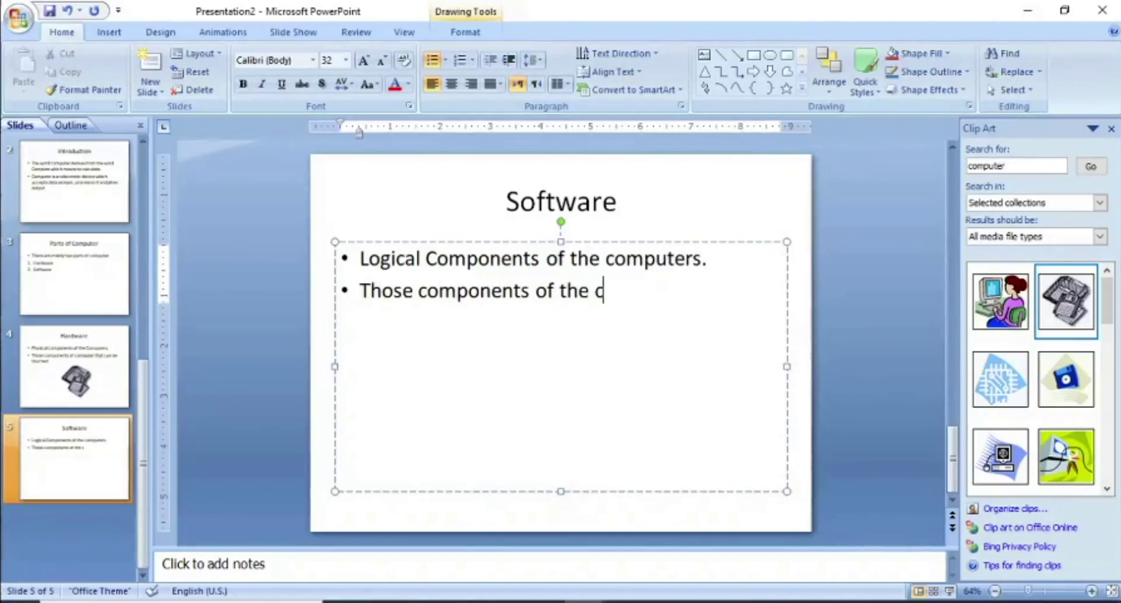
{"action": "type", "text": "omputer that can"}
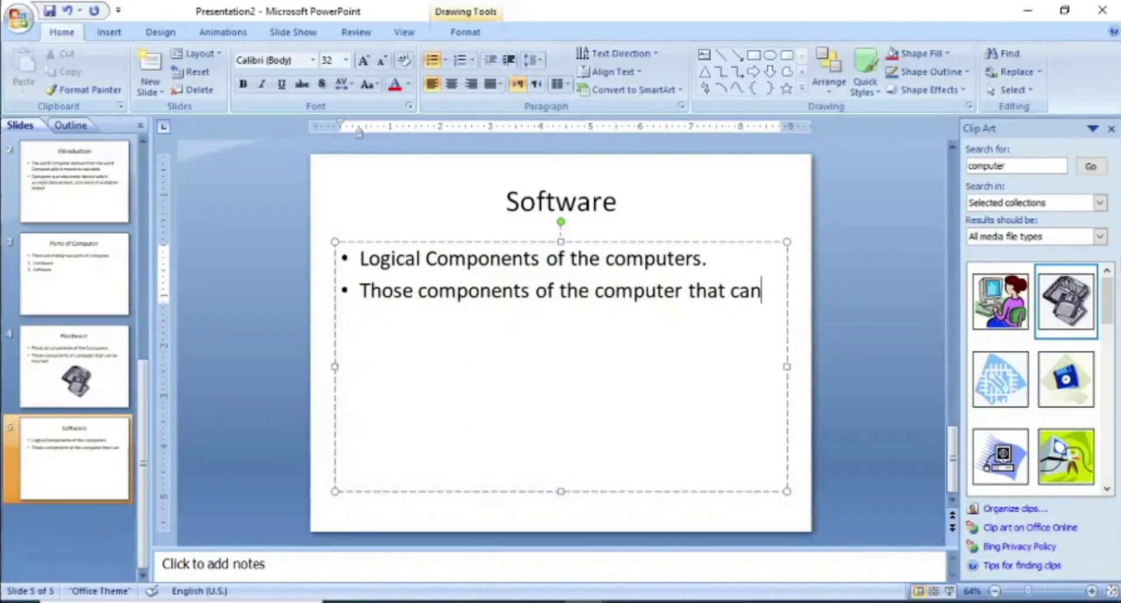
{"action": "type", "text": "not be touch"}
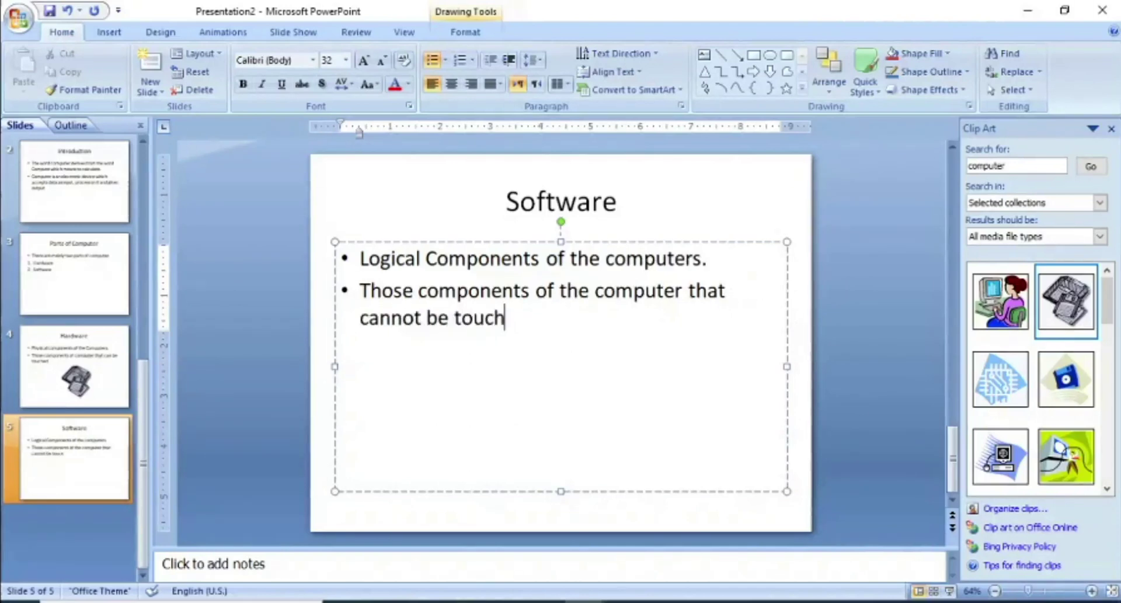
{"action": "type", "text": "ed but only"}
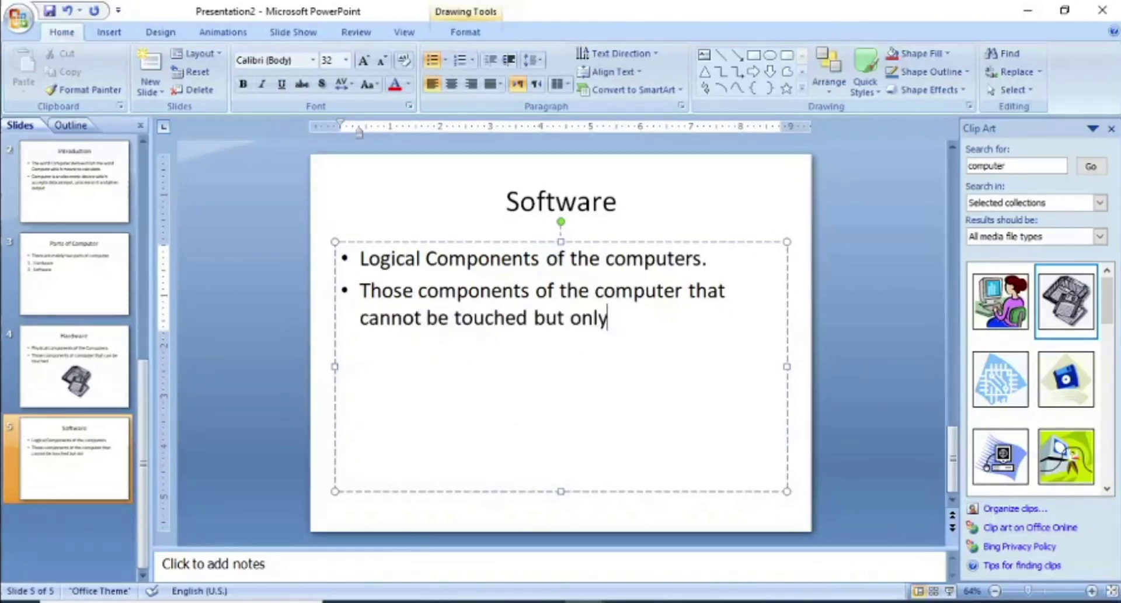
{"action": "type", "text": " can be seen."}
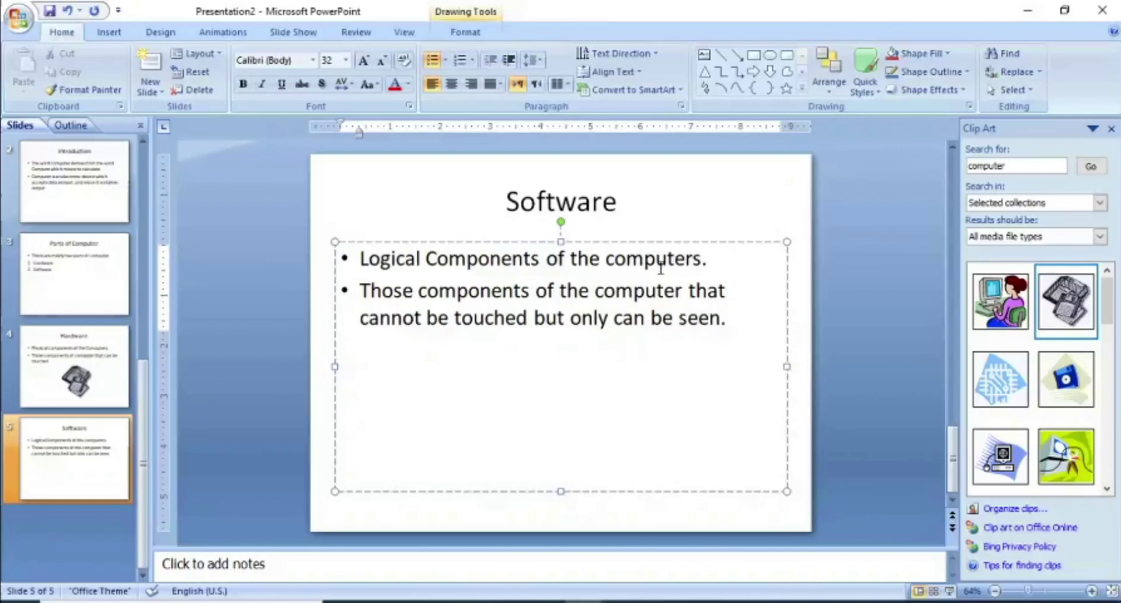
{"action": "left_click", "coordinate": [654, 230]}
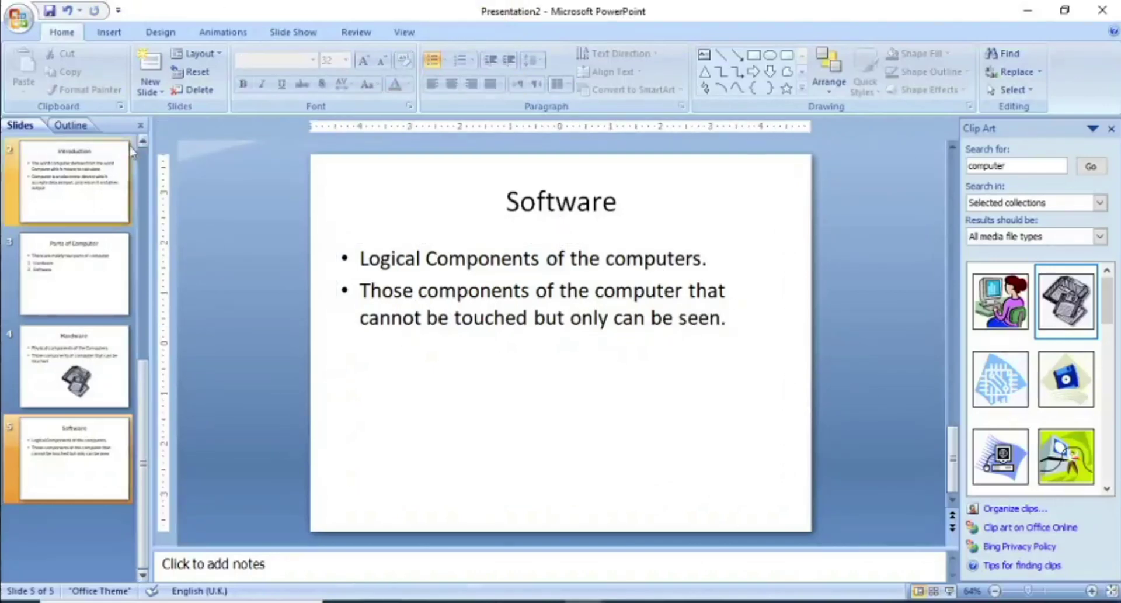
Insert the PowerPoint logo picture from Desktop > lecture pictures onto the Software slide
{"action": "left_click", "coordinate": [110, 35]}
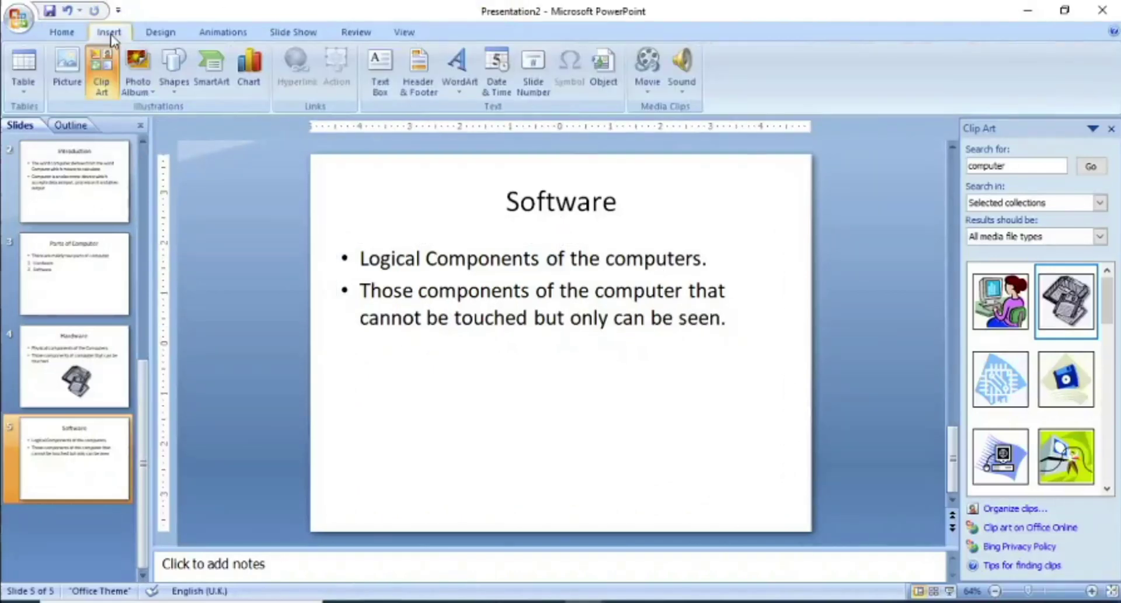
{"action": "left_click", "coordinate": [62, 70]}
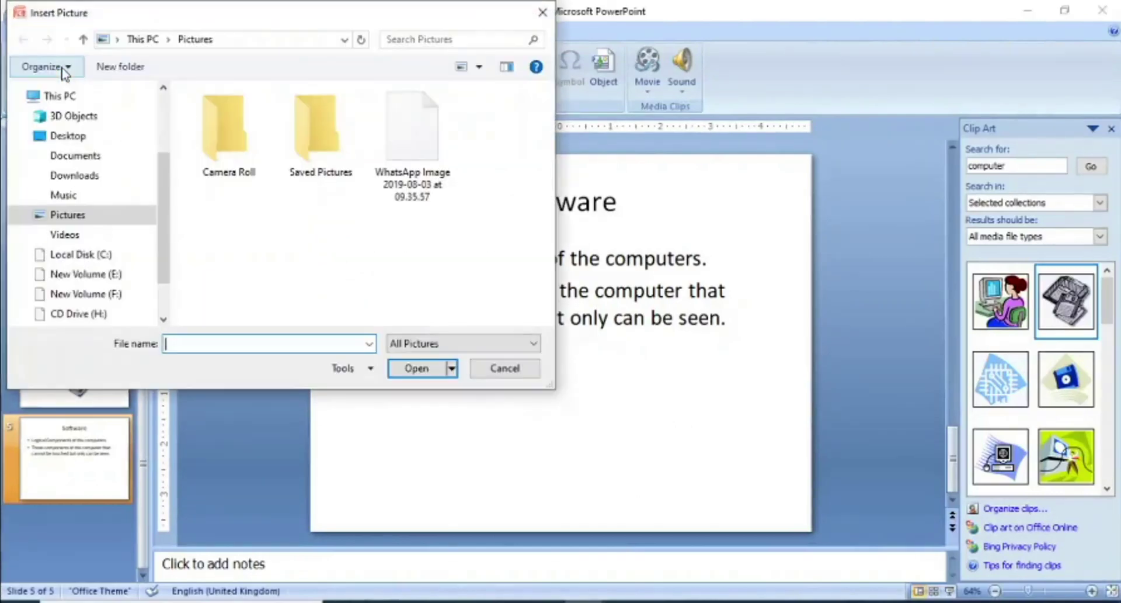
{"action": "left_click", "coordinate": [68, 136]}
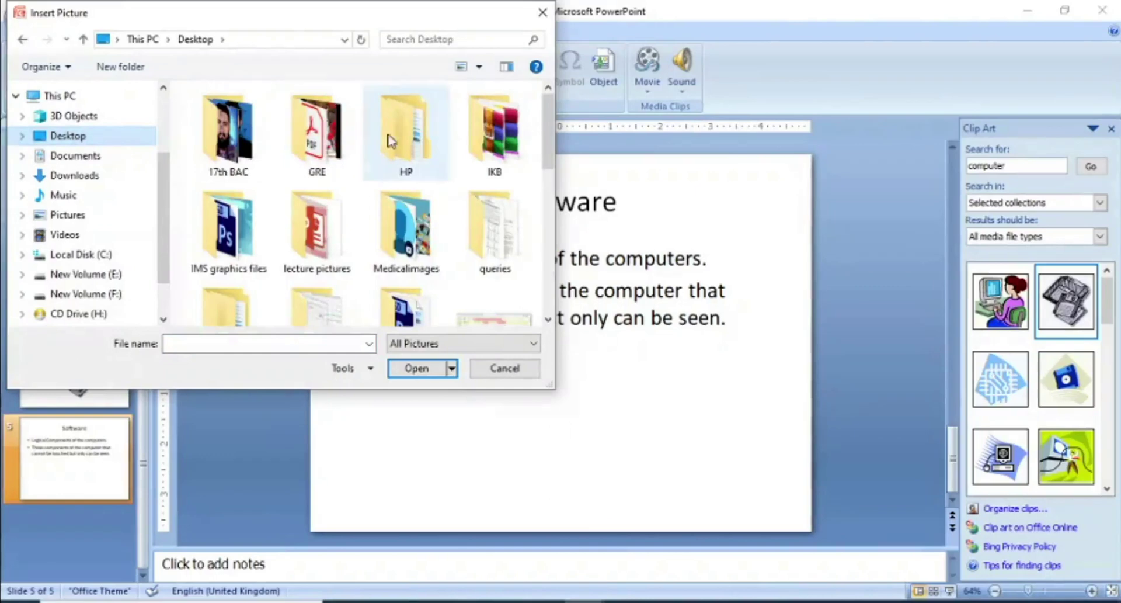
{"action": "double_click", "coordinate": [317, 228]}
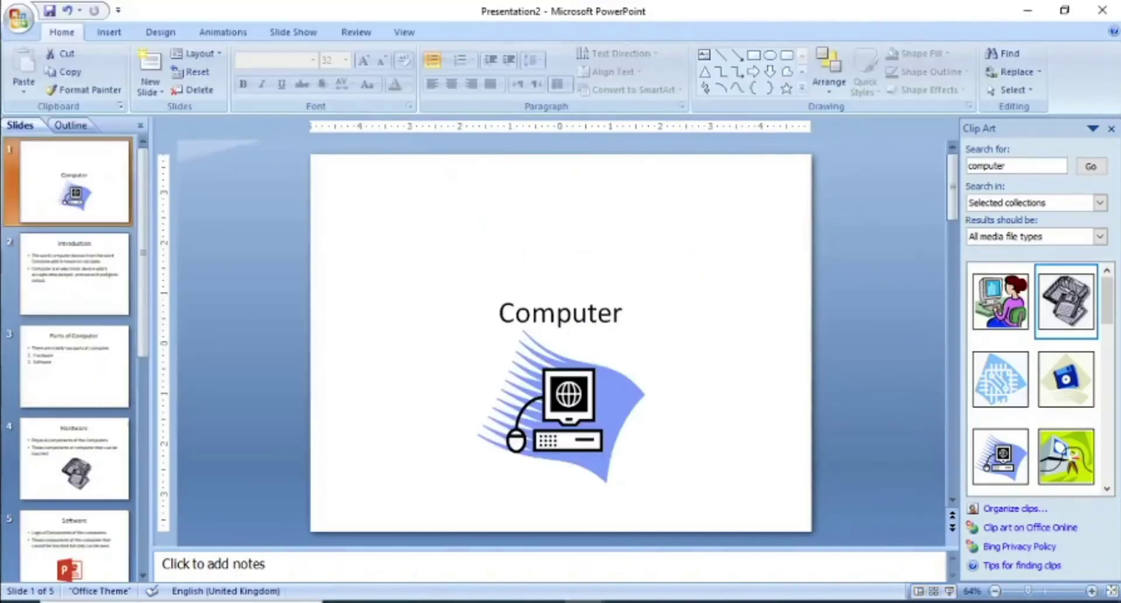
{"action": "left_click", "coordinate": [142, 576]}
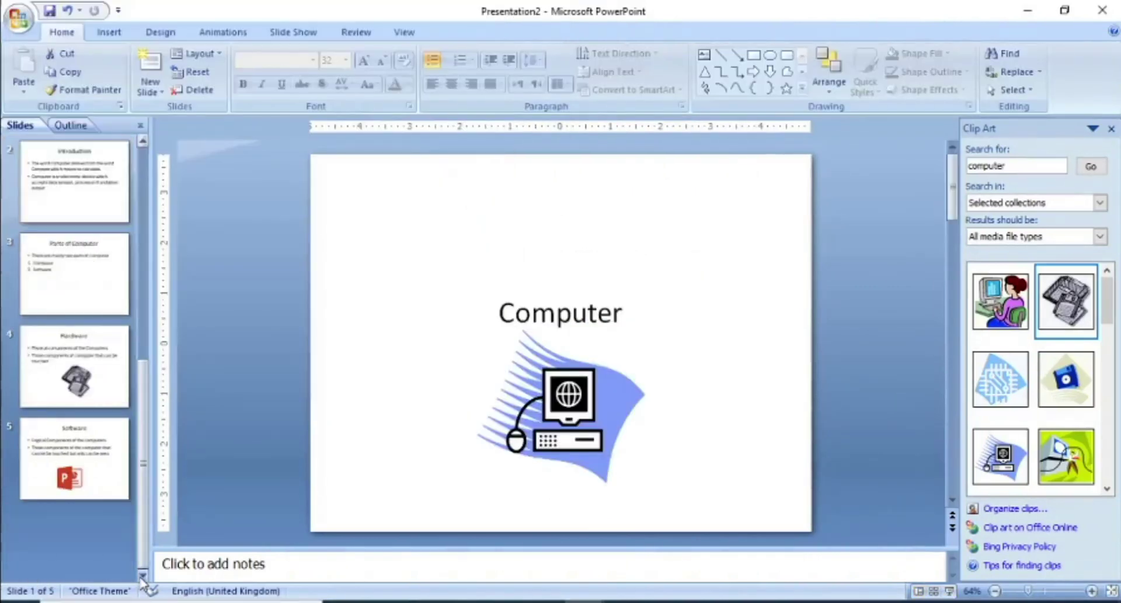
{"action": "left_click", "coordinate": [74, 451]}
Add a sixth slide with a 'Thanks for Listening' bullet enlarged to 48 pt
{"action": "right_click", "coordinate": [75, 449]}
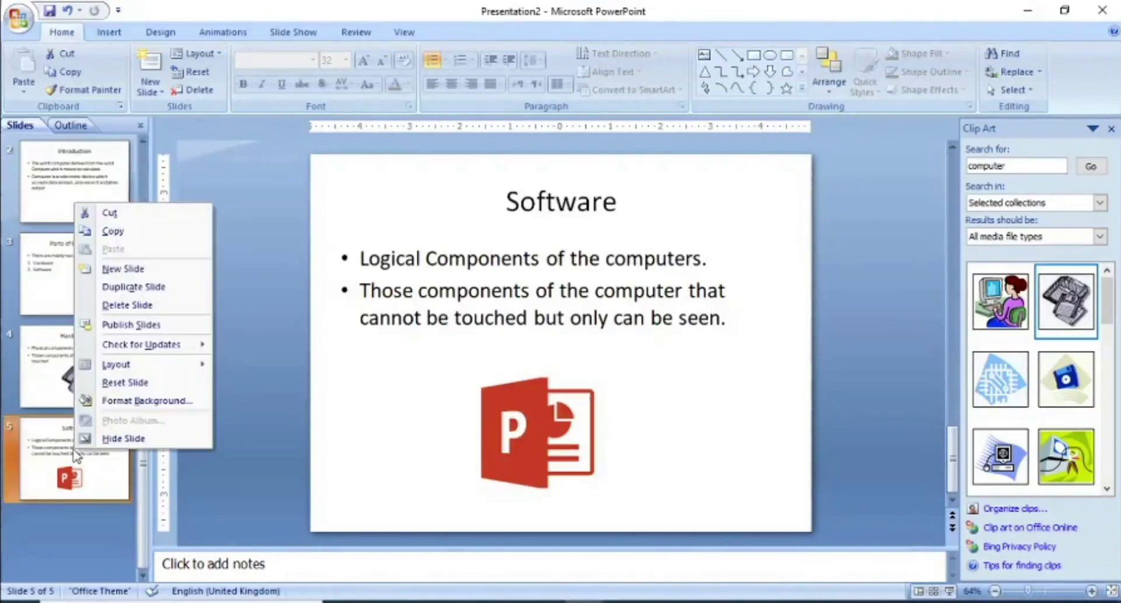
{"action": "left_click", "coordinate": [134, 270]}
{"action": "left_click", "coordinate": [514, 311]}
{"action": "type", "text": "T"}
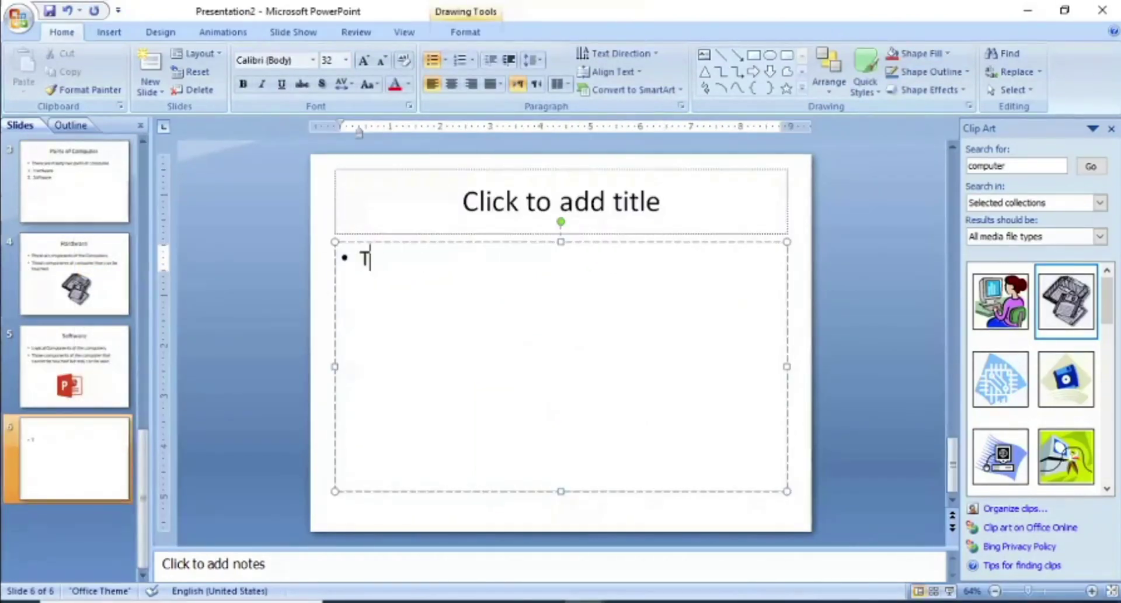
{"action": "type", "text": "hanks fo"}
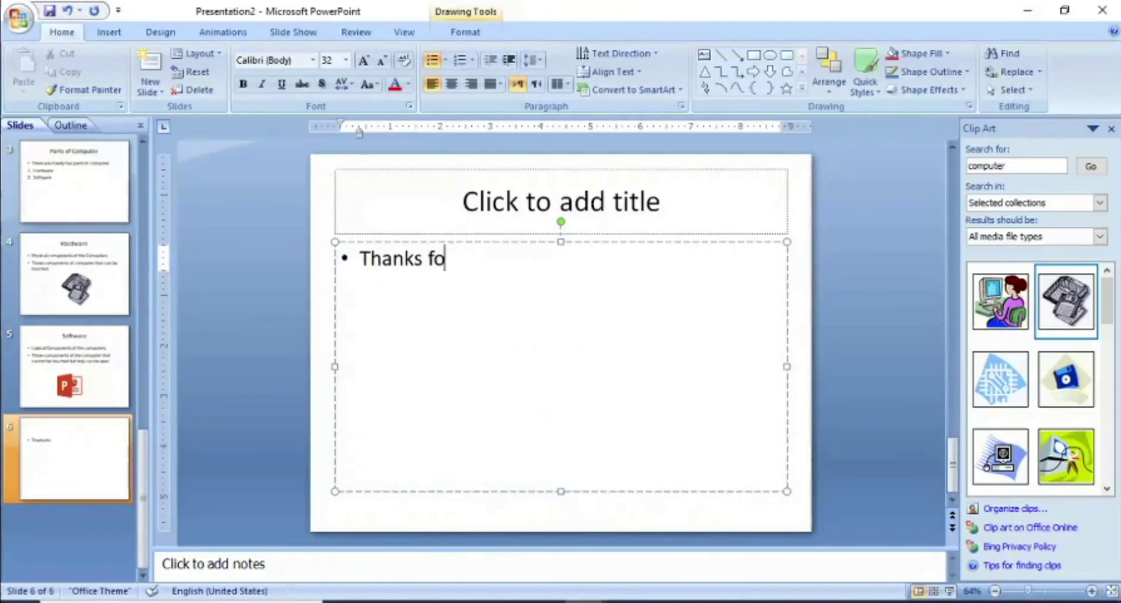
{"action": "type", "text": "r Listening"}
{"action": "left_click_drag", "start_coordinate": [540, 258], "coordinate": [354, 264]}
{"action": "key", "text": "ctrl+shift+period"}
{"action": "key", "text": "ctrl+shift+period"}
{"action": "key", "text": "ctrl+shift+period"}
{"action": "key", "text": "ctrl+shift+period"}
{"action": "key", "text": "ctrl+shift+period"}
{"action": "key", "text": "ctrl+shift+period"}
{"action": "key", "text": "ctrl+shift+period"}
{"action": "key", "text": "ctrl+shift+period"}
{"action": "key", "text": "ctrl+shift+period"}
{"action": "key", "text": "ctrl+shift+period"}
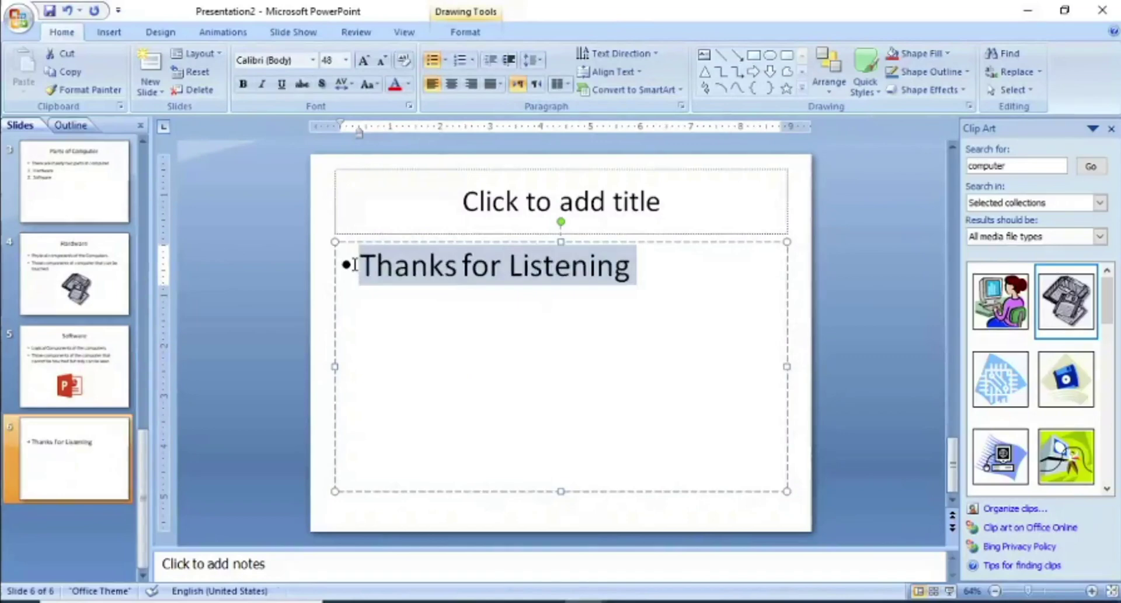
{"action": "scroll", "coordinate": [100, 196], "scroll_direction": "up", "scroll_amount": 3}
{"action": "left_click", "coordinate": [100, 195]}
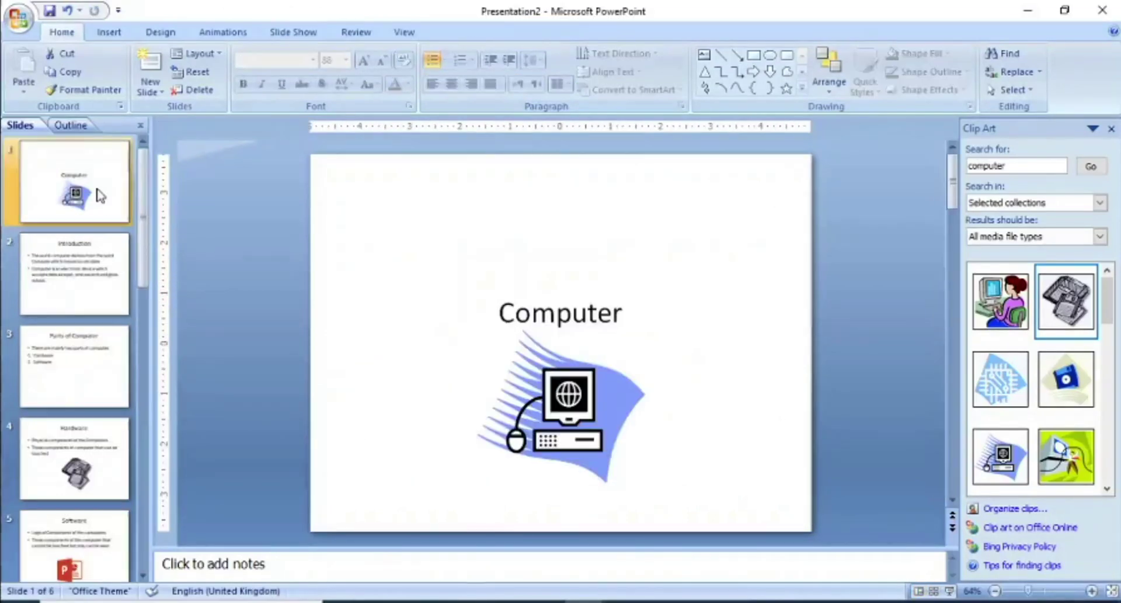
Make the Introduction slide's title bold
{"action": "left_click", "coordinate": [100, 273]}
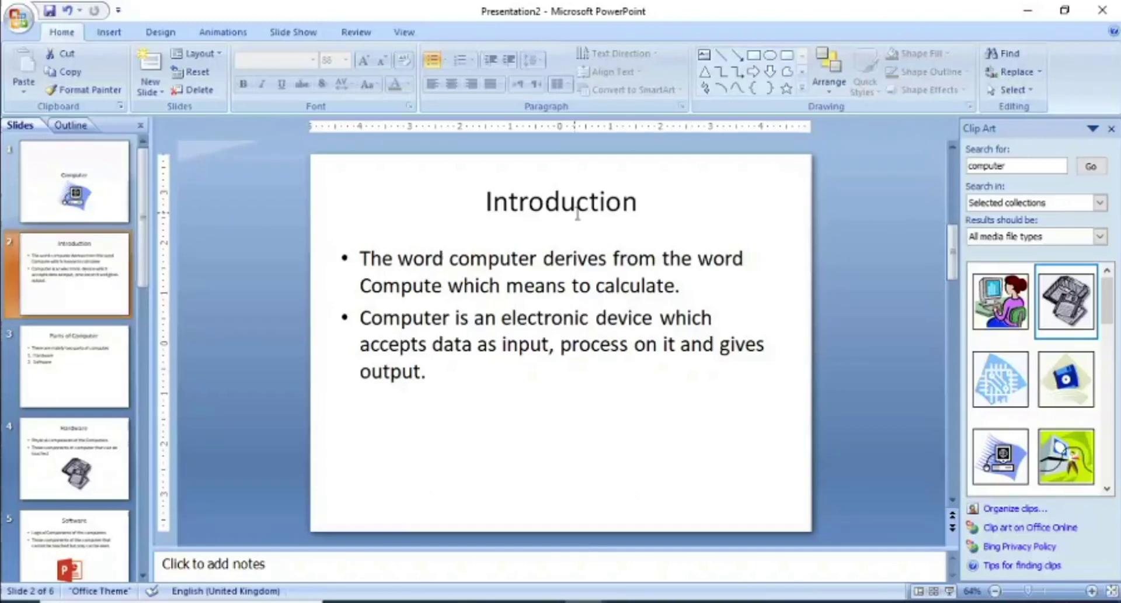
{"action": "left_click", "coordinate": [640, 205]}
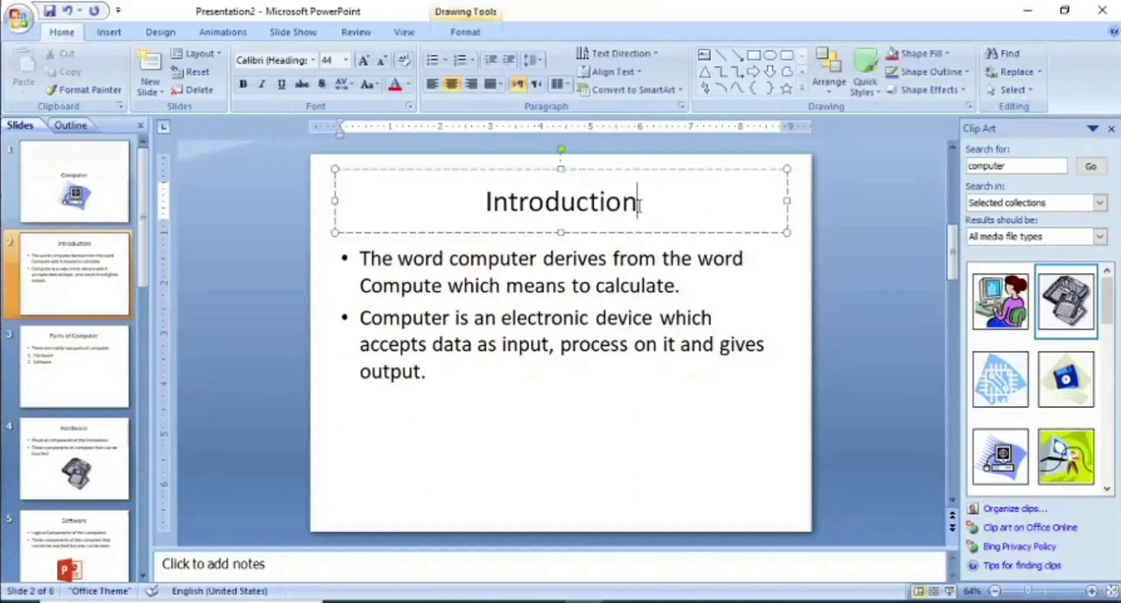
{"action": "left_click_drag", "start_coordinate": [641, 205], "coordinate": [484, 205]}
{"action": "left_click", "coordinate": [243, 84]}
Set both Introduction bullets to Times New Roman 30 pt with full justification
{"action": "left_click_drag", "start_coordinate": [432, 374], "coordinate": [348, 257]}
{"action": "left_click", "coordinate": [328, 60]}
{"action": "type", "text": "30"}
{"action": "key", "text": "Return"}
{"action": "left_click", "coordinate": [314, 60]}
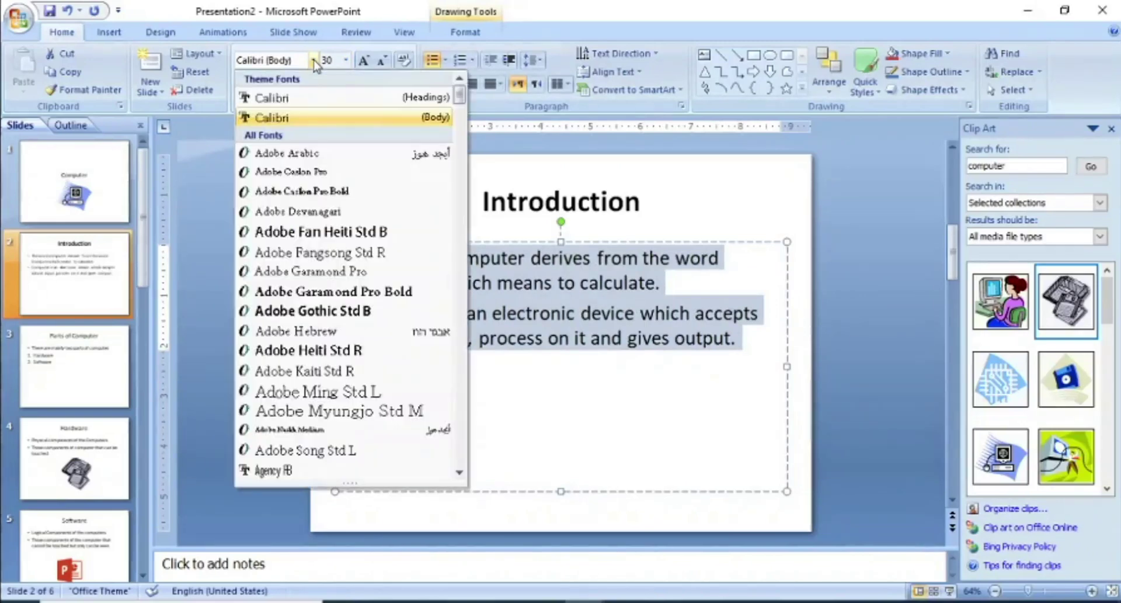
{"action": "type", "text": "ti"}
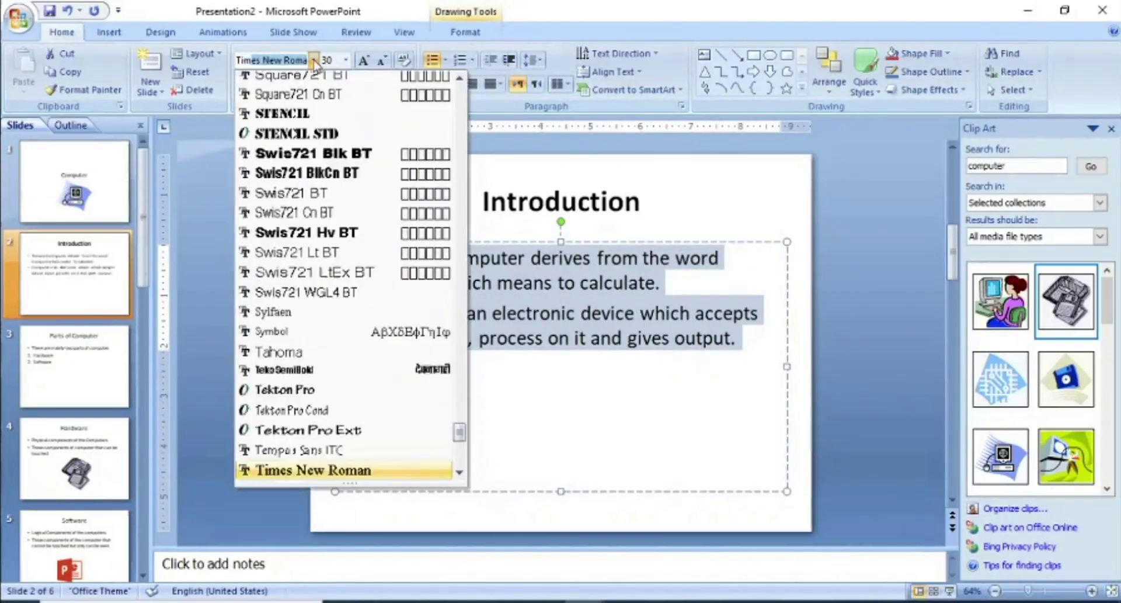
{"action": "key", "text": "Return"}
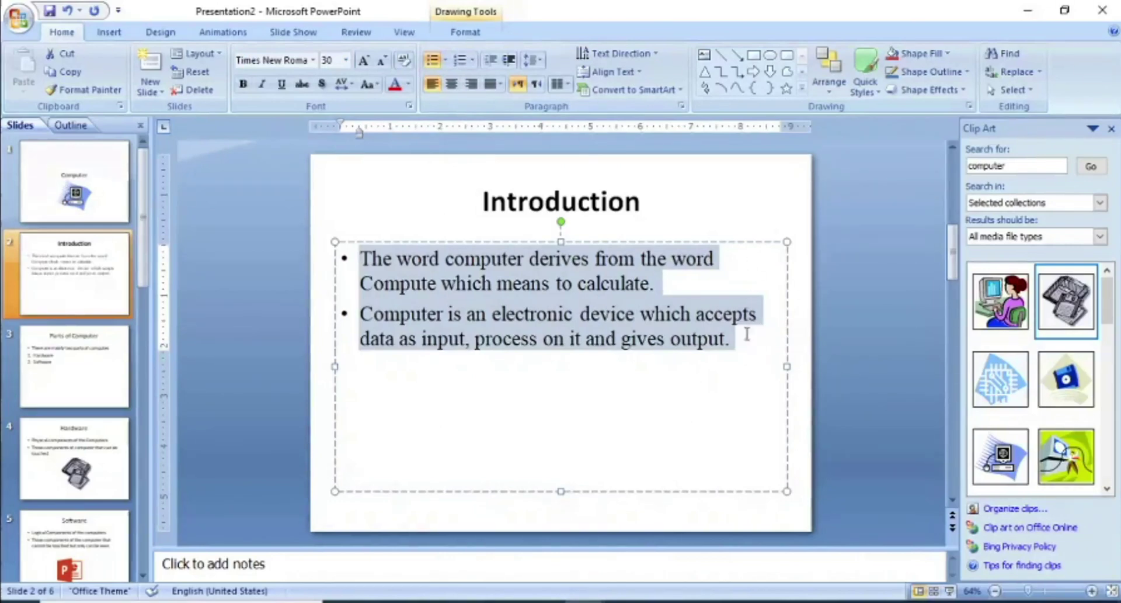
{"action": "left_click", "coordinate": [501, 83]}
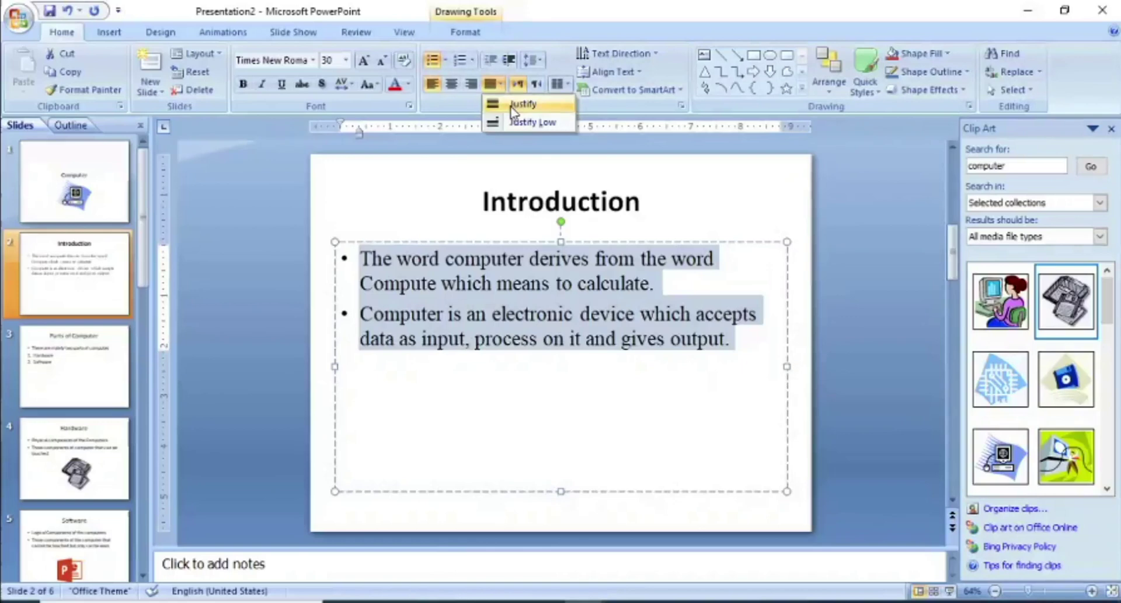
{"action": "left_click", "coordinate": [514, 105]}
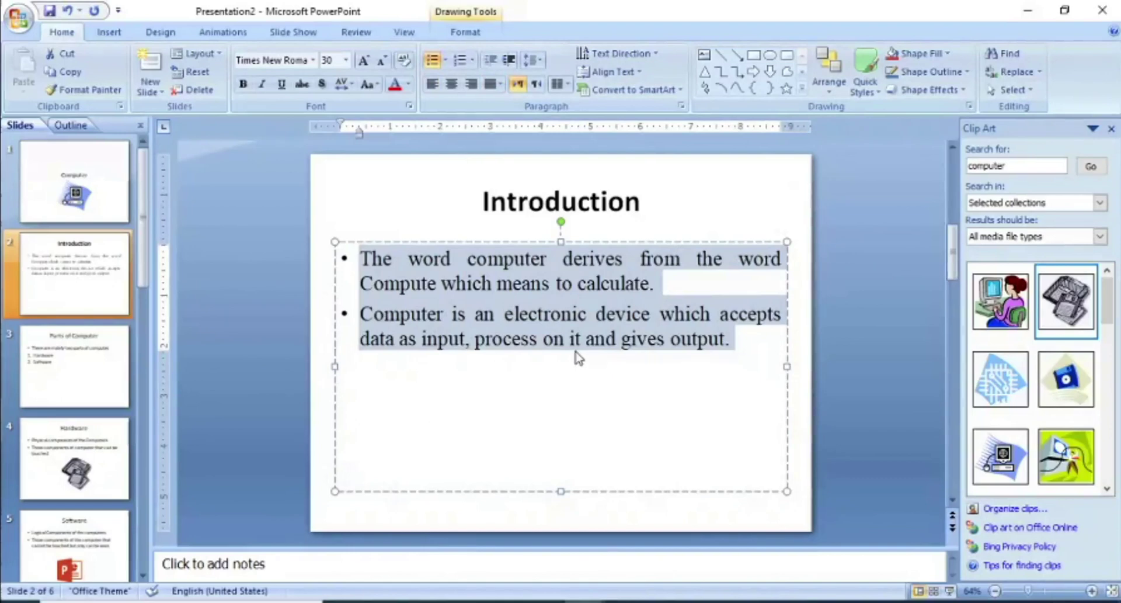
{"action": "left_click", "coordinate": [92, 359]}
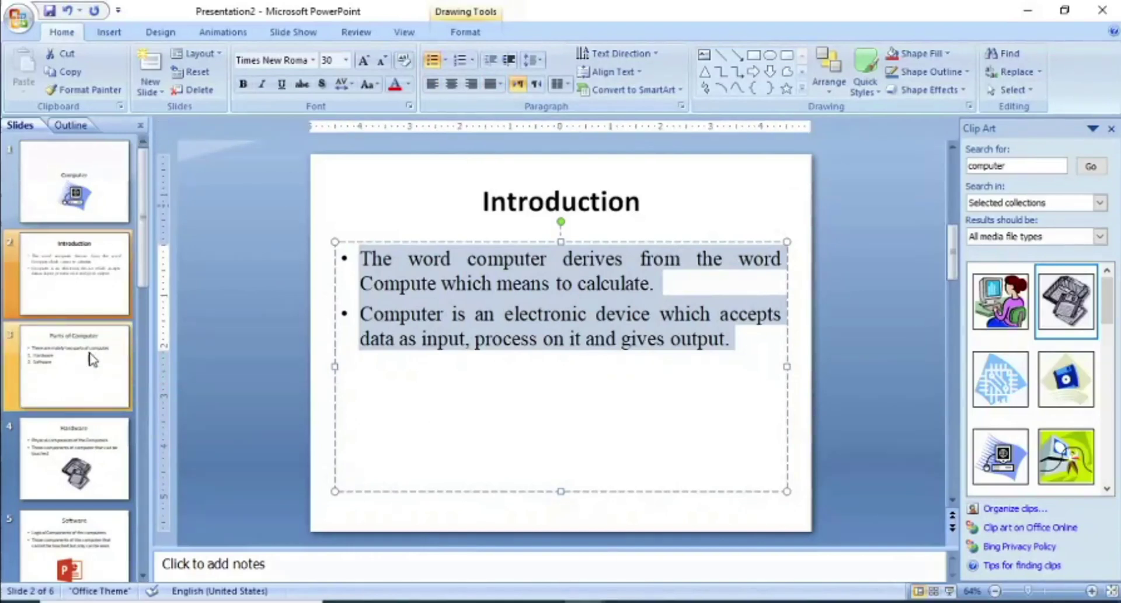
{"action": "left_click_drag", "start_coordinate": [676, 201], "coordinate": [449, 209]}
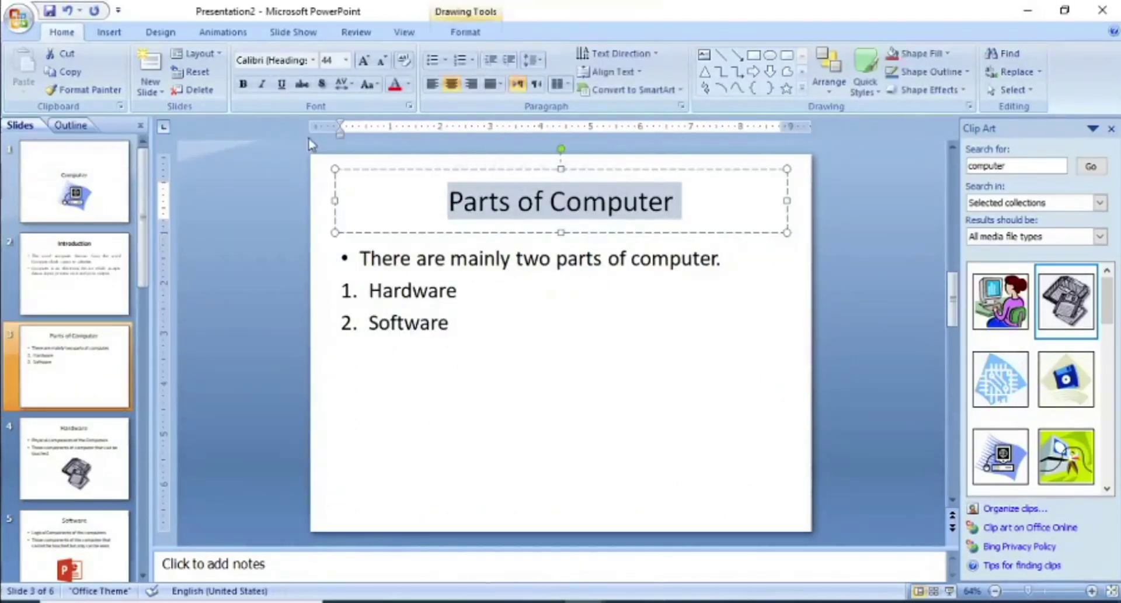
Bold the Parts of Computer title and set its body list to 30 pt Times New Roman
{"action": "left_click", "coordinate": [243, 84]}
{"action": "left_click_drag", "start_coordinate": [458, 327], "coordinate": [343, 236]}
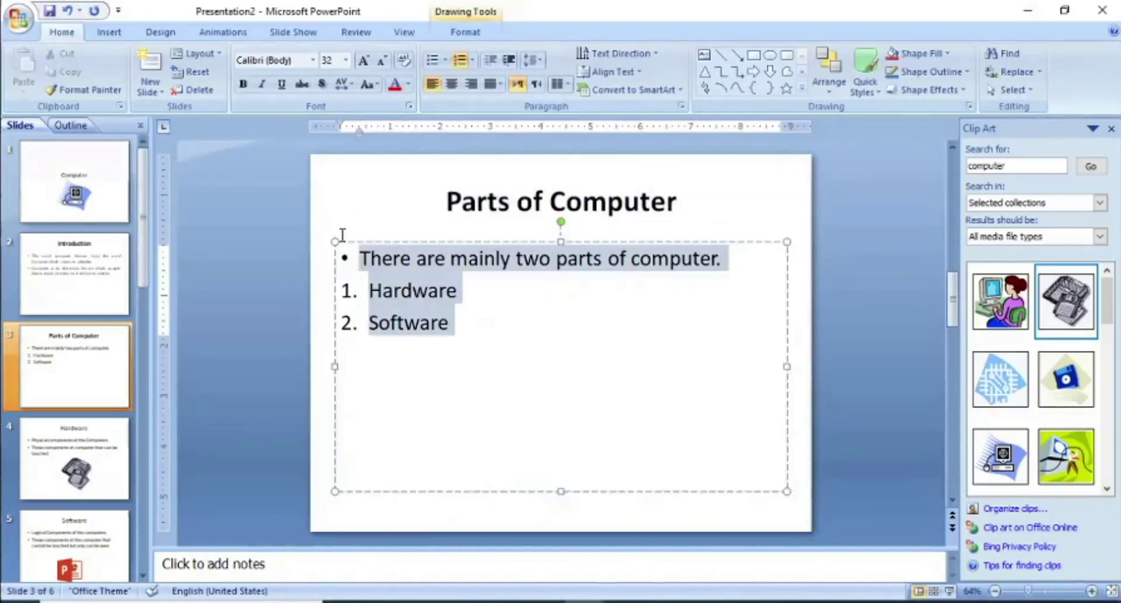
{"action": "left_click", "coordinate": [330, 60]}
{"action": "type", "text": "30"}
{"action": "key", "text": "Return"}
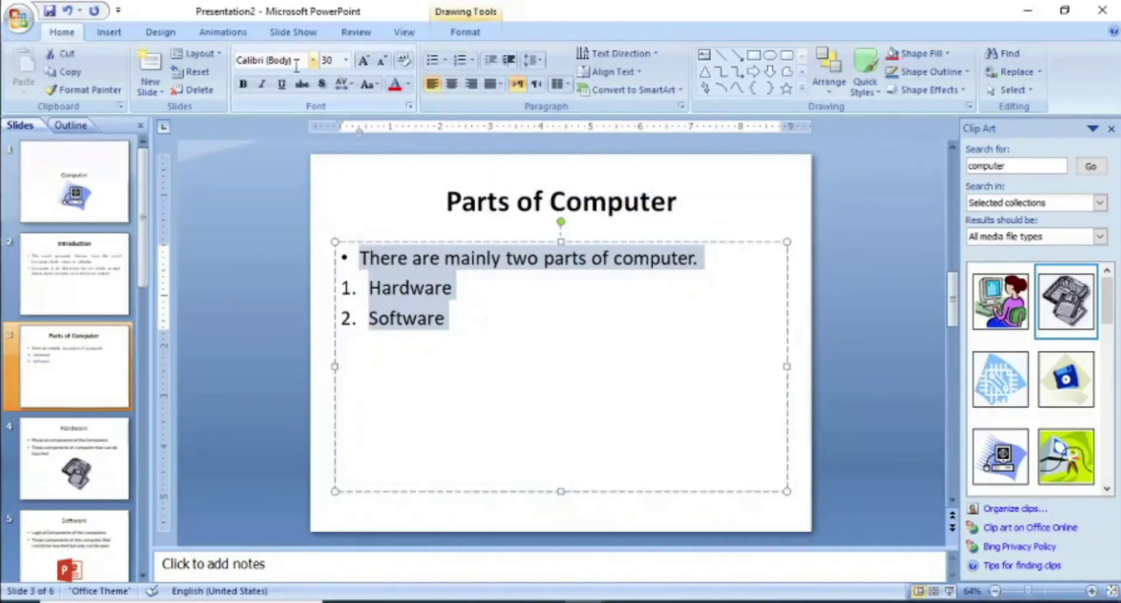
{"action": "type", "text": "Times New Roman"}
{"action": "key", "text": "Return"}
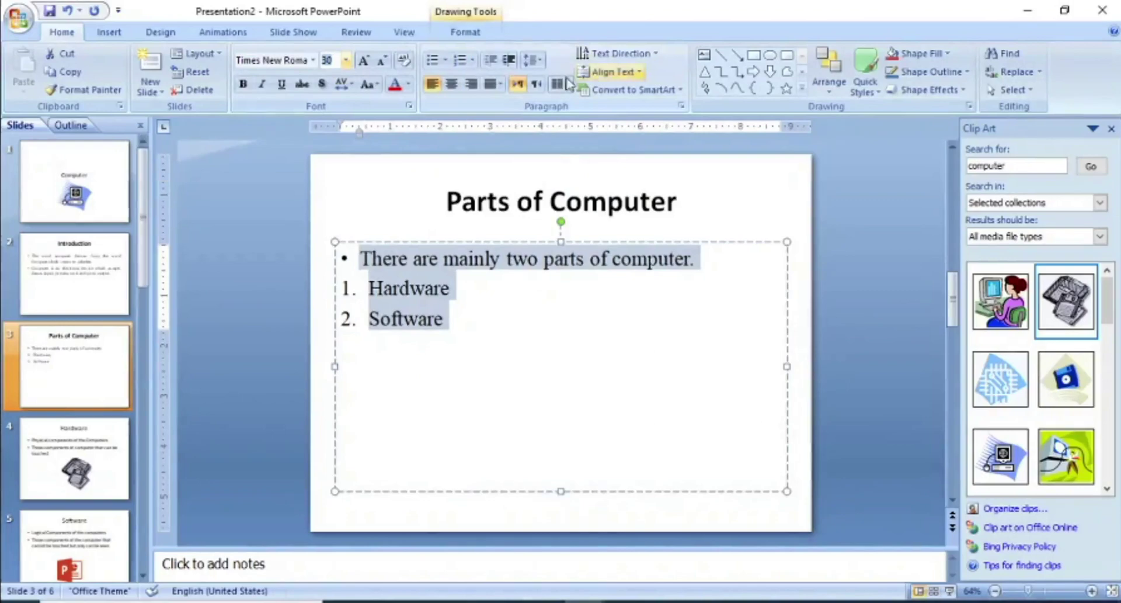
{"action": "left_click", "coordinate": [501, 85]}
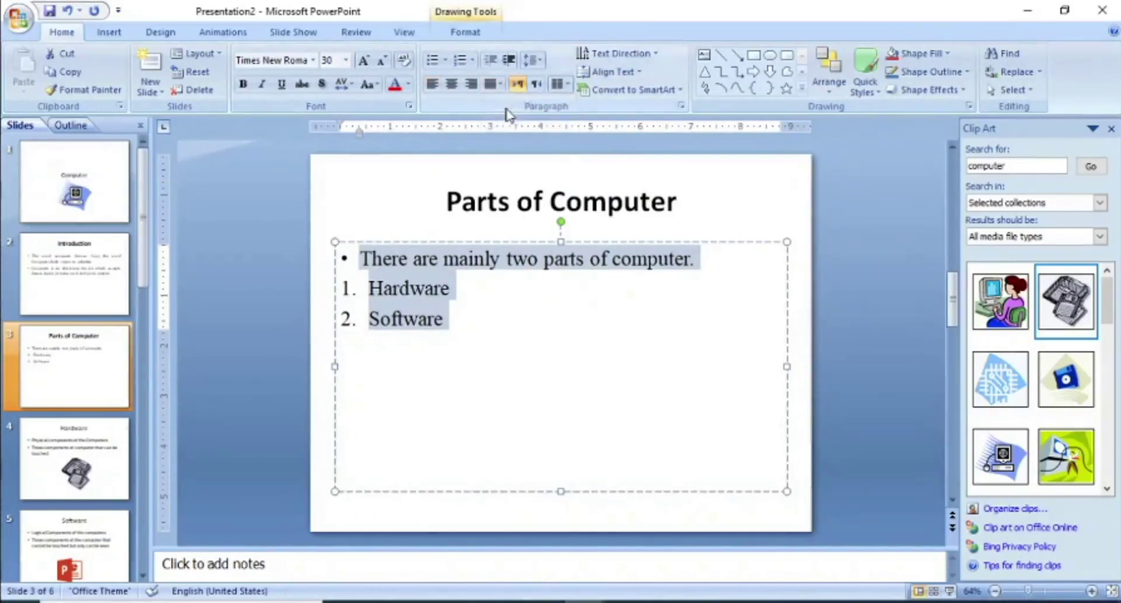
Set both bullets on the Software slide in Times New Roman
{"action": "left_click", "coordinate": [57, 441]}
{"action": "left_click_drag", "start_coordinate": [476, 323], "coordinate": [355, 254]}
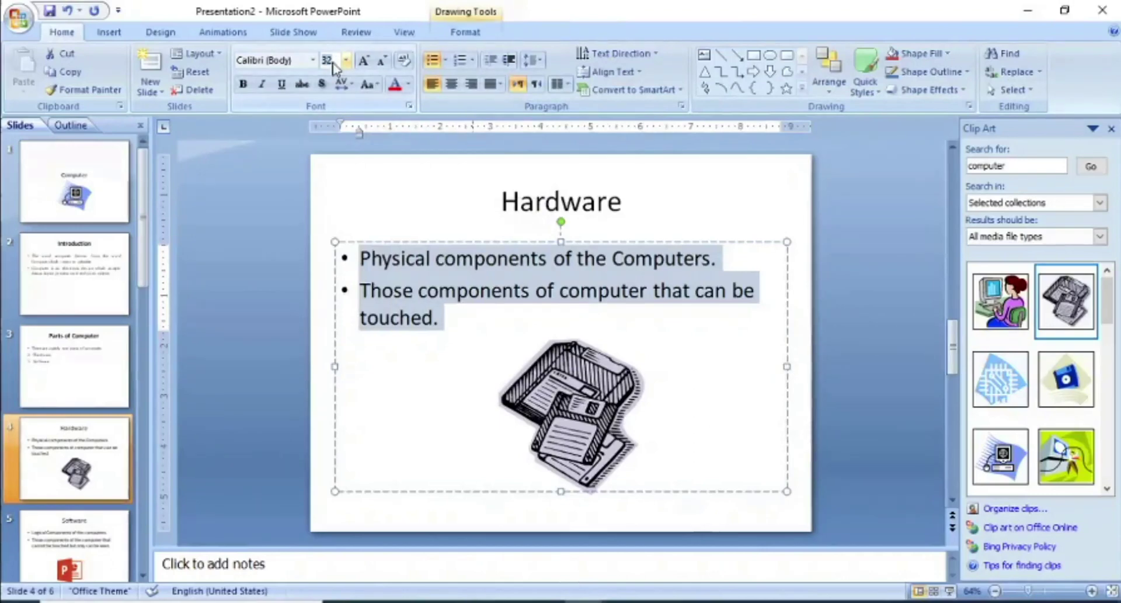
{"action": "key", "text": "Page_Down"}
{"action": "left_click_drag", "start_coordinate": [726, 317], "coordinate": [358, 257]}
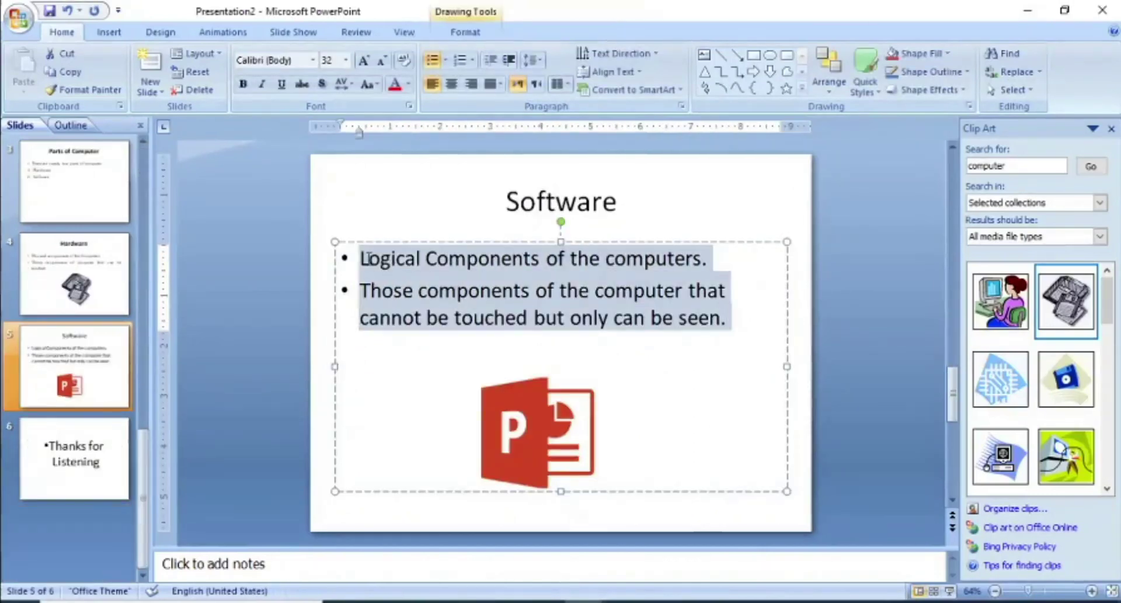
{"action": "left_click", "coordinate": [293, 60]}
{"action": "type", "text": "Times New Roman"}
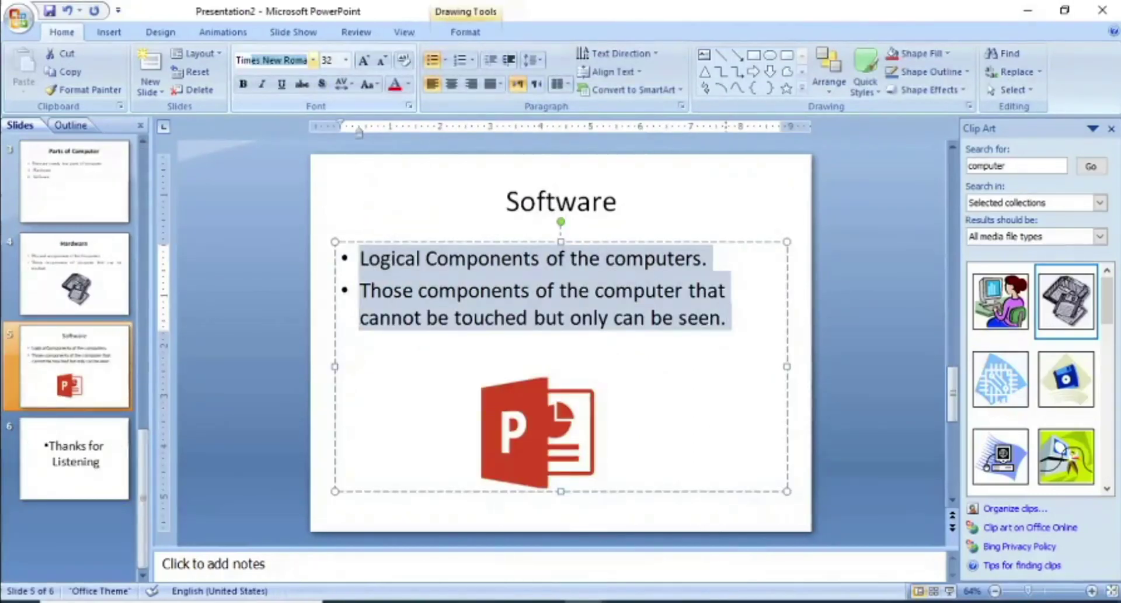
{"action": "key", "text": "Return"}
Return to the title slide and select the word 'Computer' in its title
{"action": "left_click", "coordinate": [145, 457]}
{"action": "left_click_drag", "start_coordinate": [145, 457], "coordinate": [145, 205]}
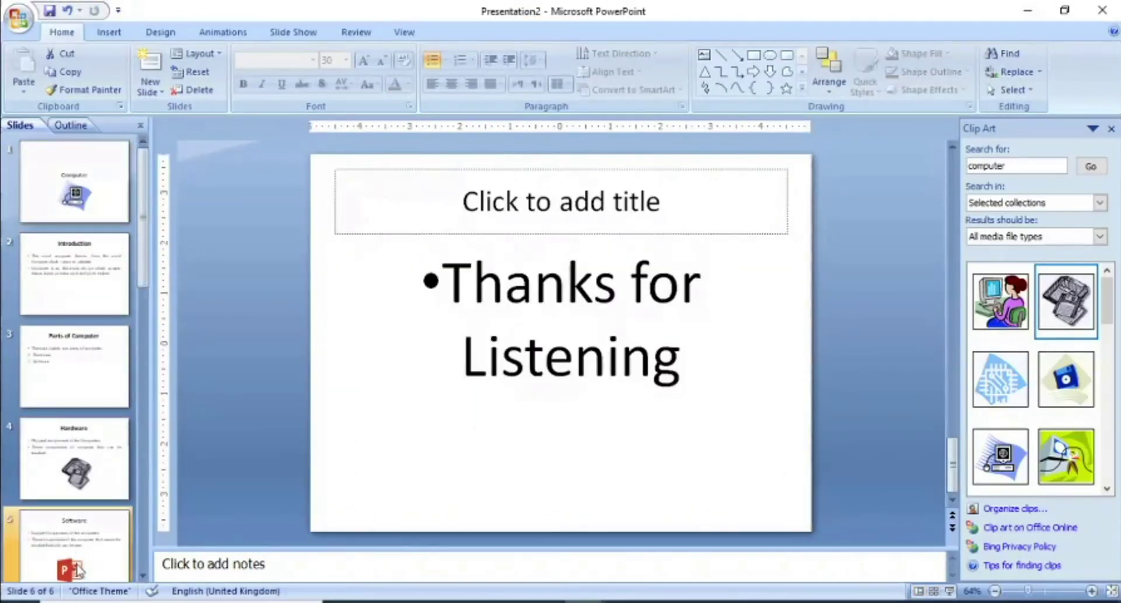
{"action": "left_click", "coordinate": [81, 189]}
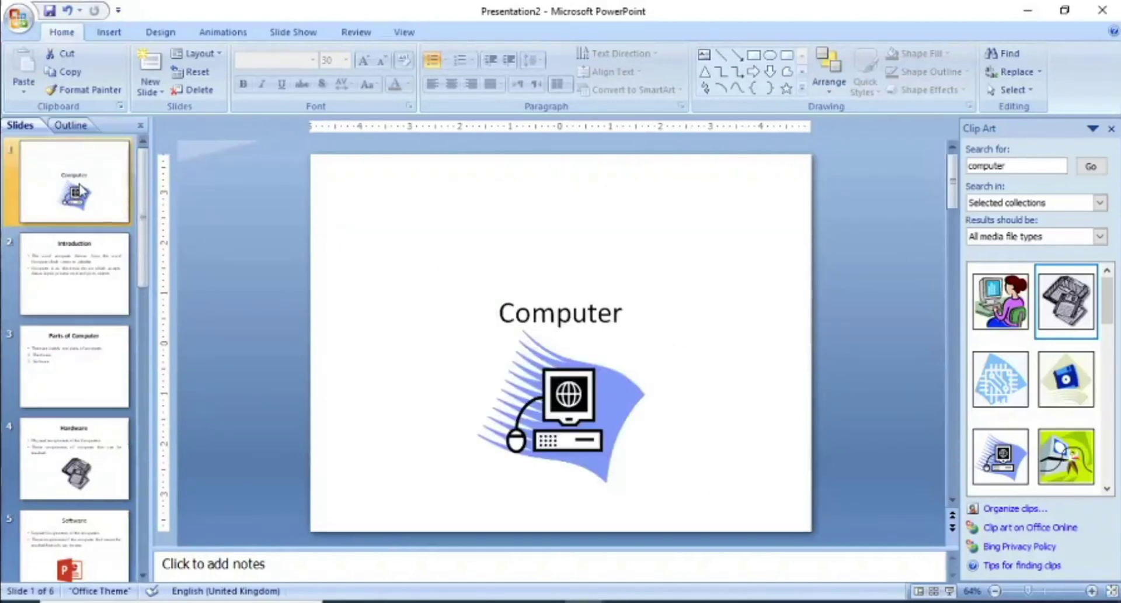
{"action": "double_click", "coordinate": [561, 313]}
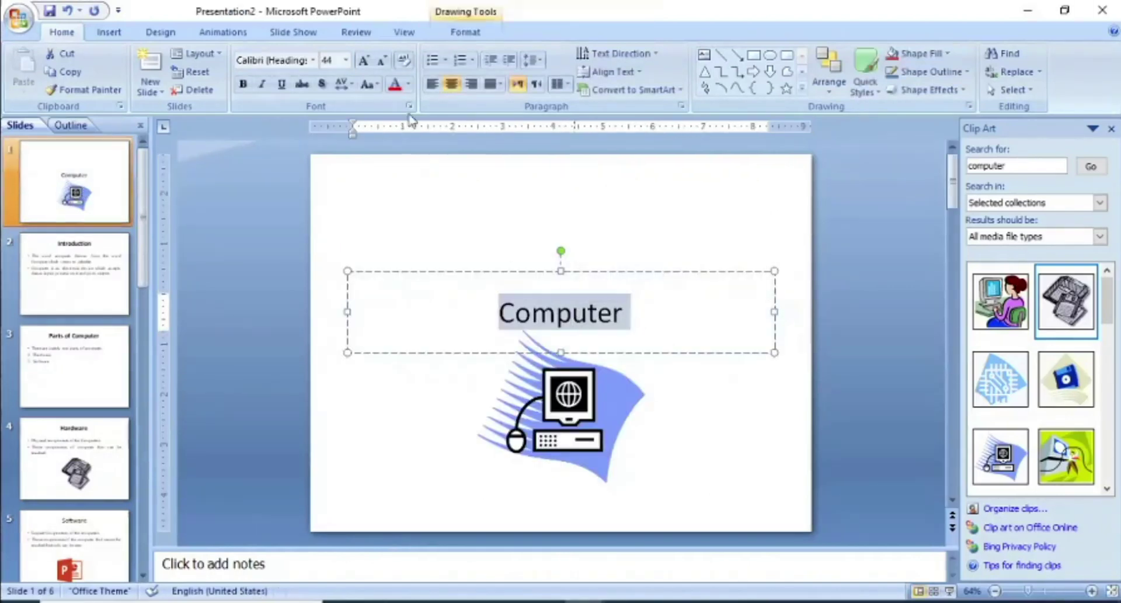